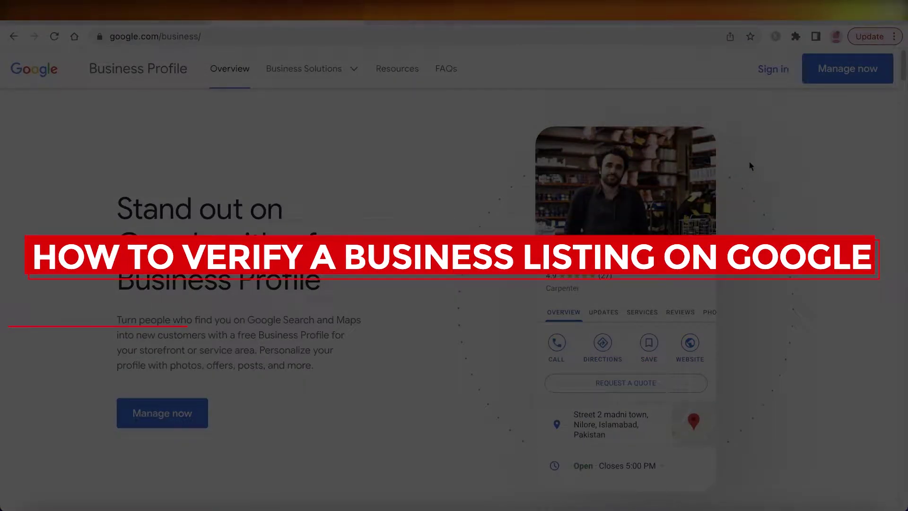
Scroll the Google Search results for Janes Lash Studio.
scroll(750, 165, down, 3)
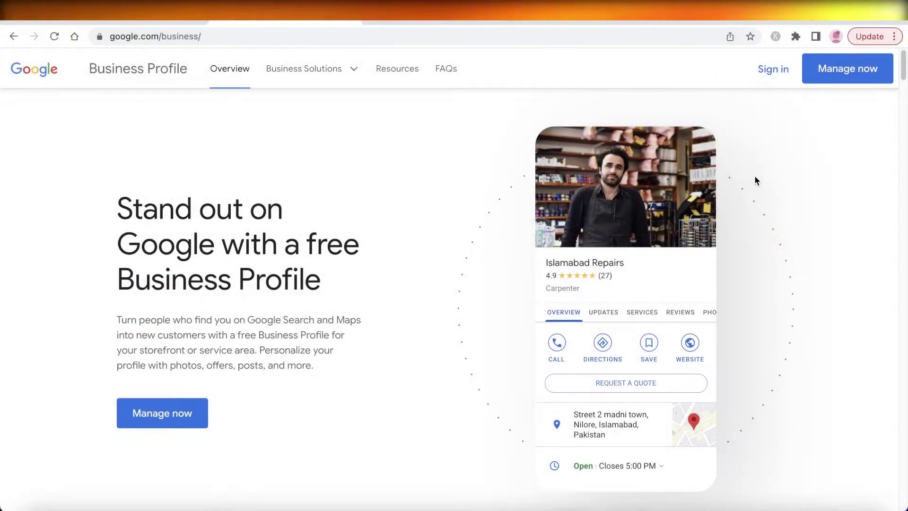
scroll(756, 184, down, 3)
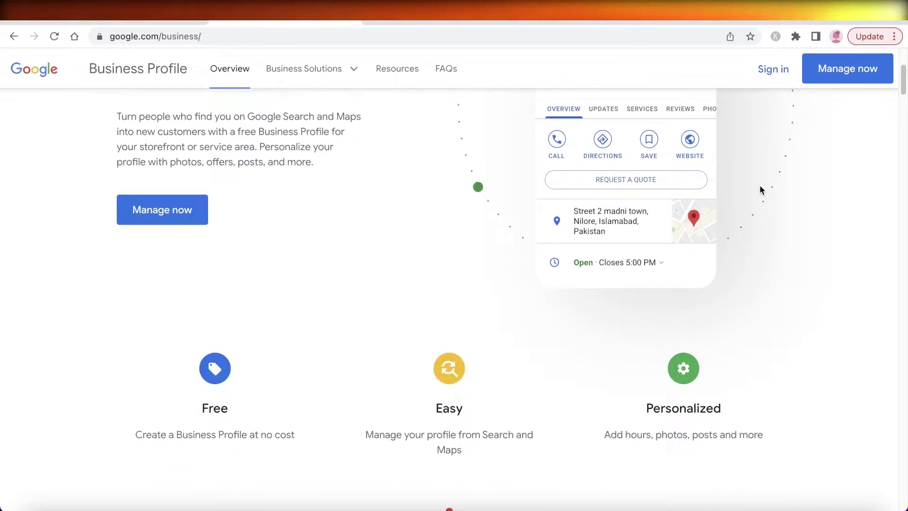
scroll(759, 190, down, 15)
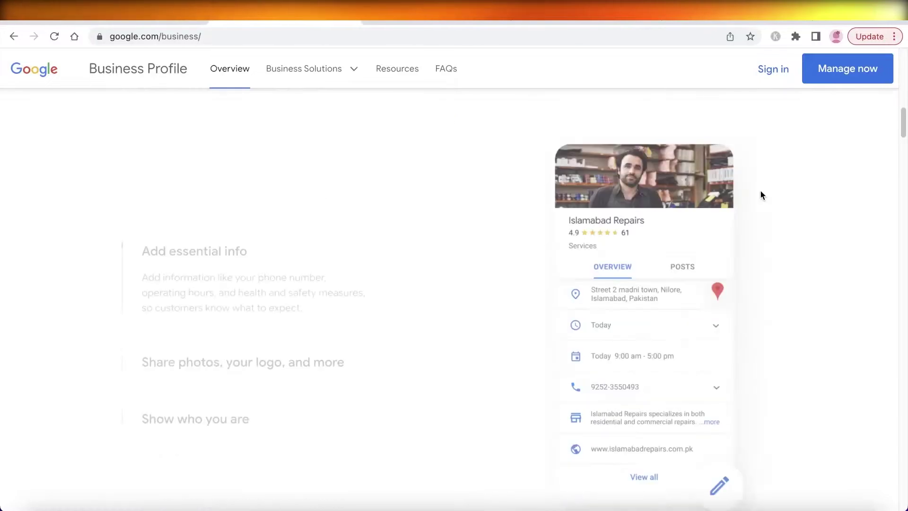
scroll(761, 192, down, 5)
click(400, 22)
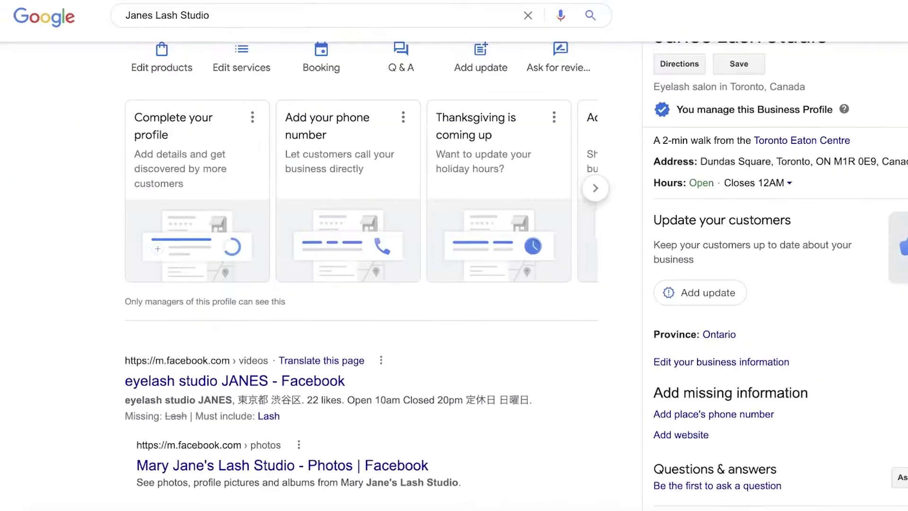
View the studio's Performance stats from 'Your business on Google', then close them.
scroll(497, 173, up, 4)
scroll(271, 160, up, 1)
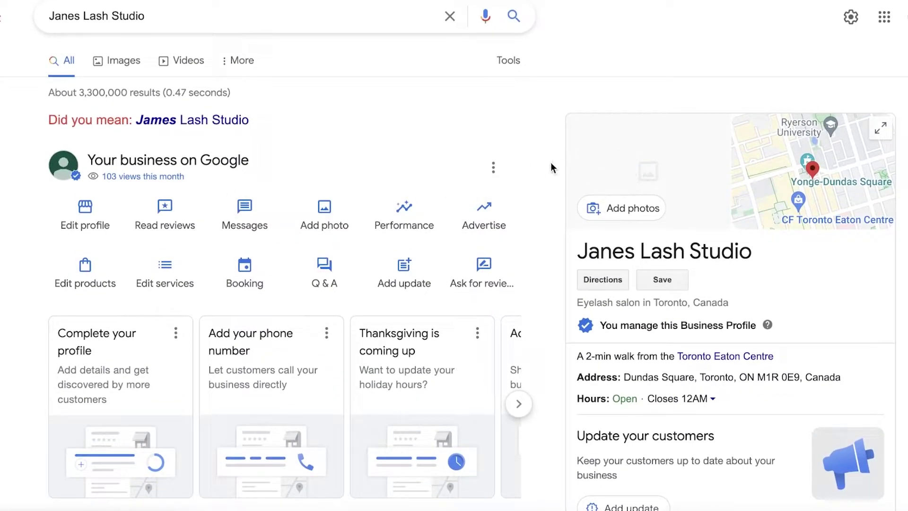
scroll(515, 189, down, 1)
scroll(514, 189, down, 1)
click(144, 146)
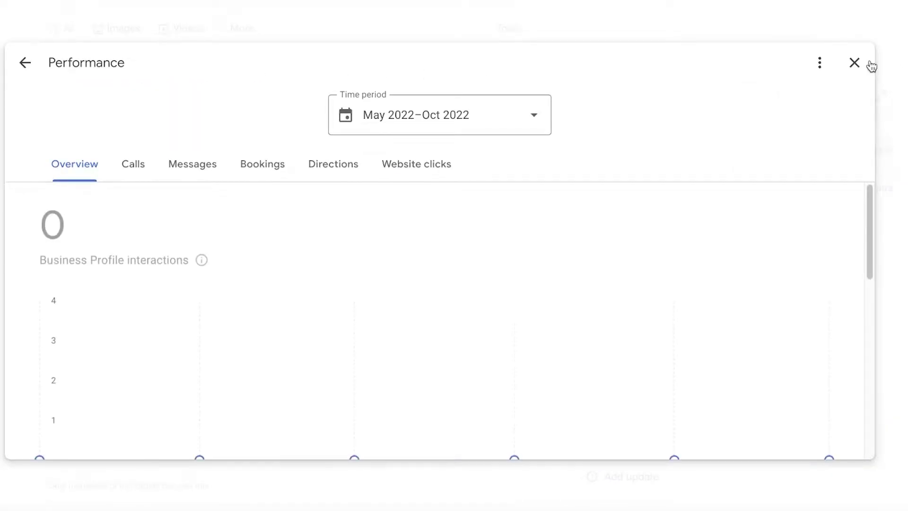
click(853, 64)
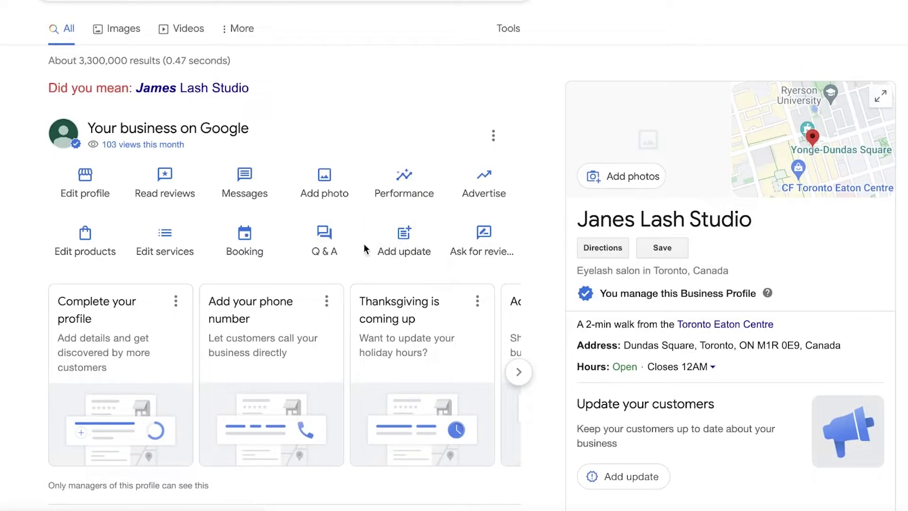
Scroll through the managed profile panel showing address, hours and phone/website prompts.
scroll(376, 112, down, 3)
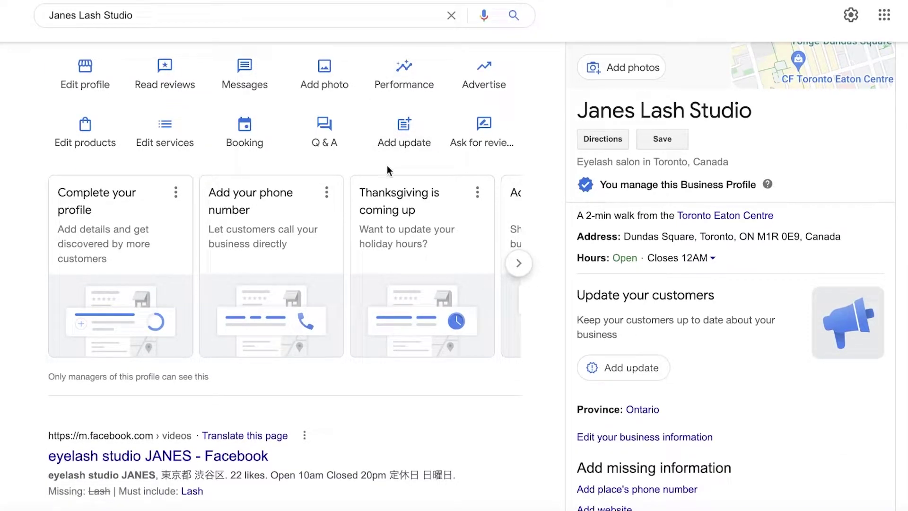
scroll(861, 229, down, 2)
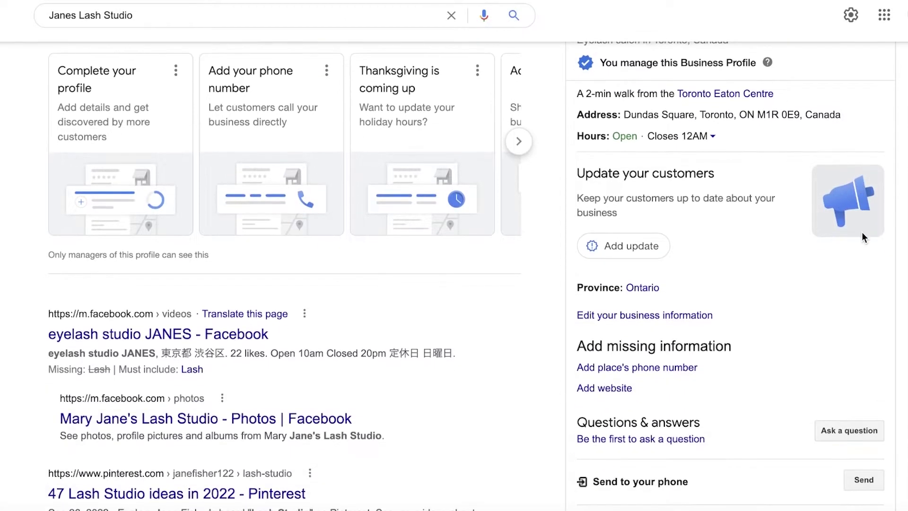
scroll(863, 237, up, 5)
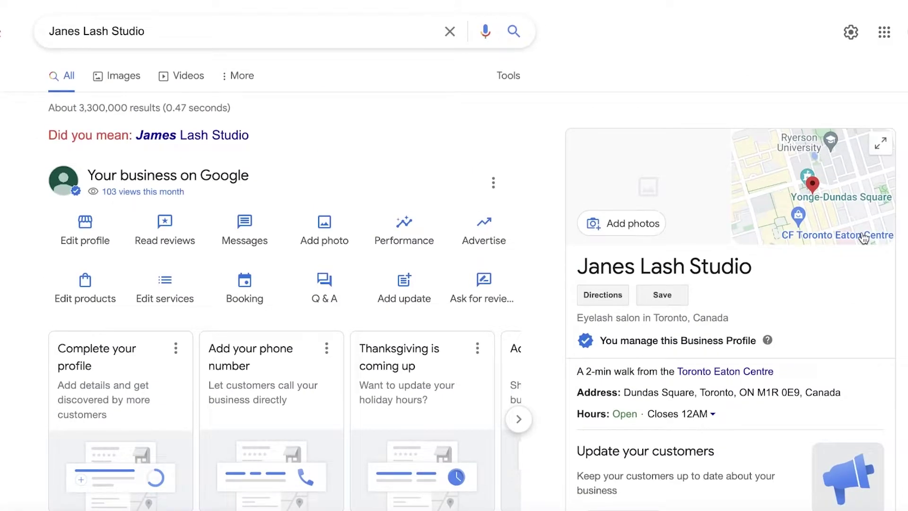
scroll(750, 320, down, 6)
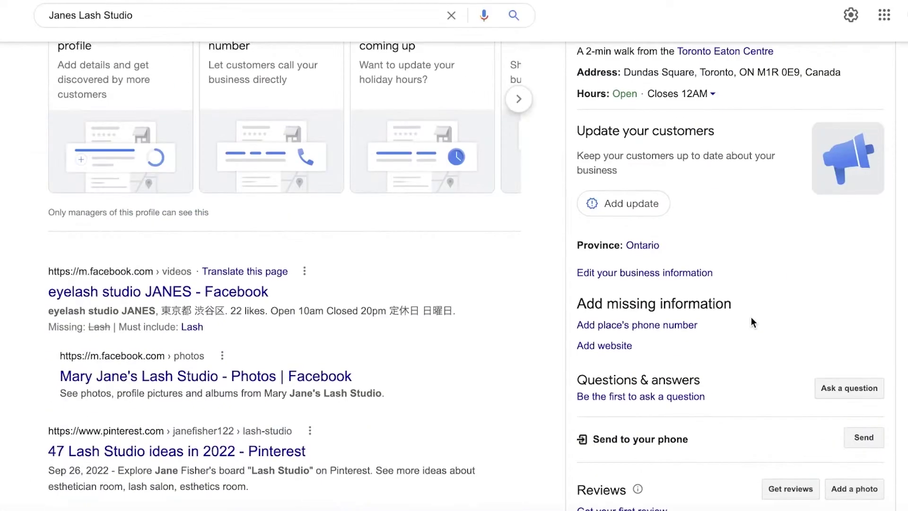
scroll(747, 326, up, 6)
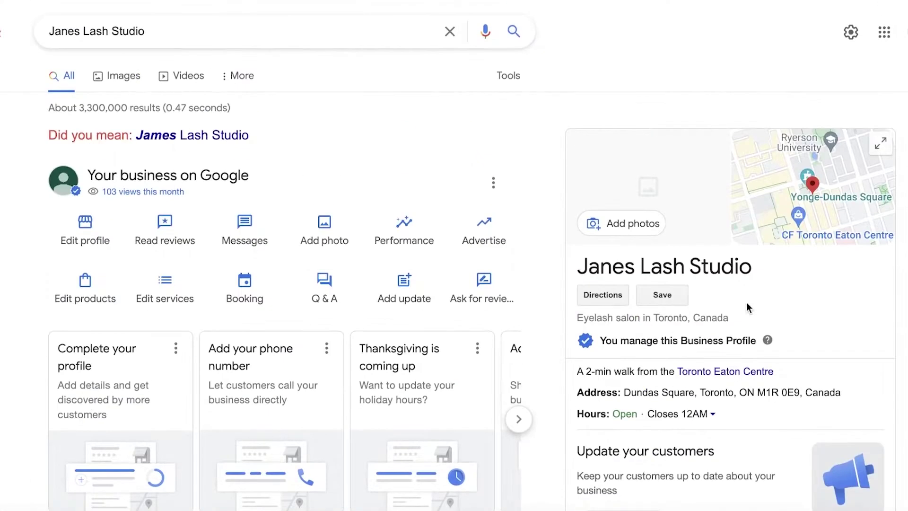
Open the studio's location in Google Maps and pan downtown Toronto up to Osgoode Hall.
click(756, 172)
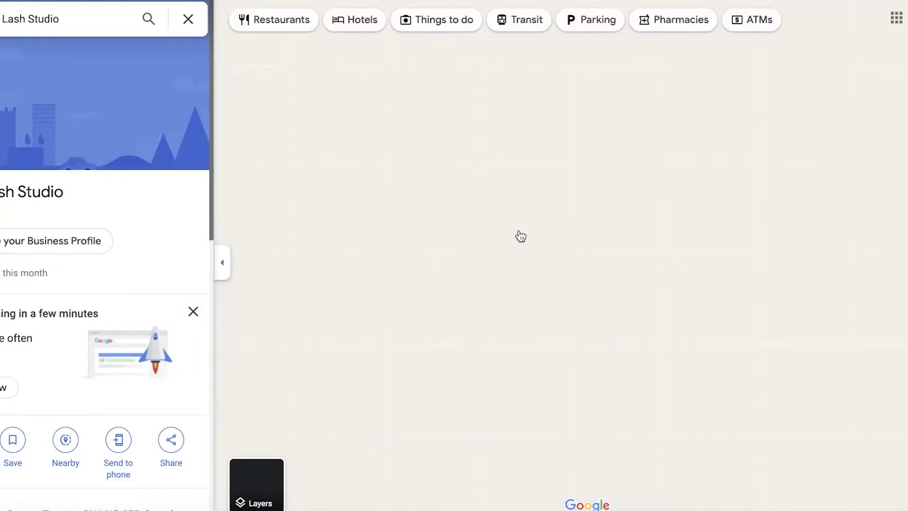
scroll(500, 197, up, 5)
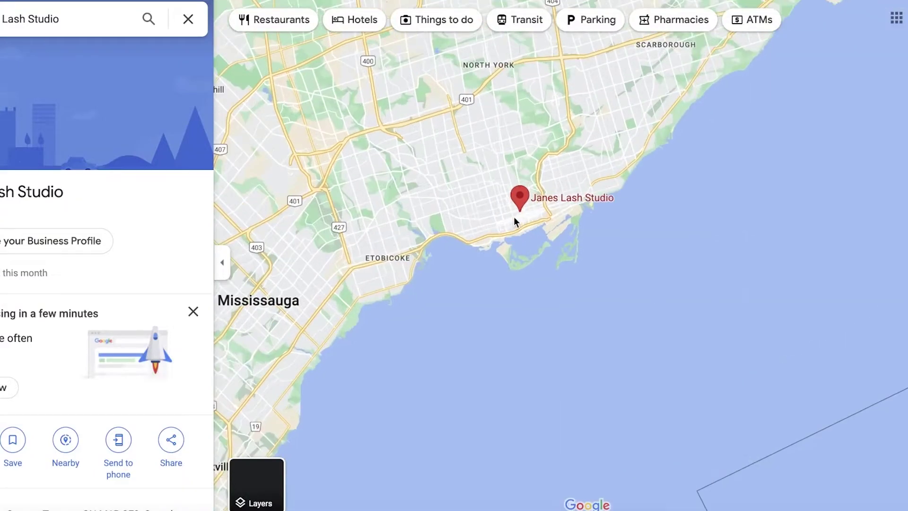
drag(495, 194, 543, 305)
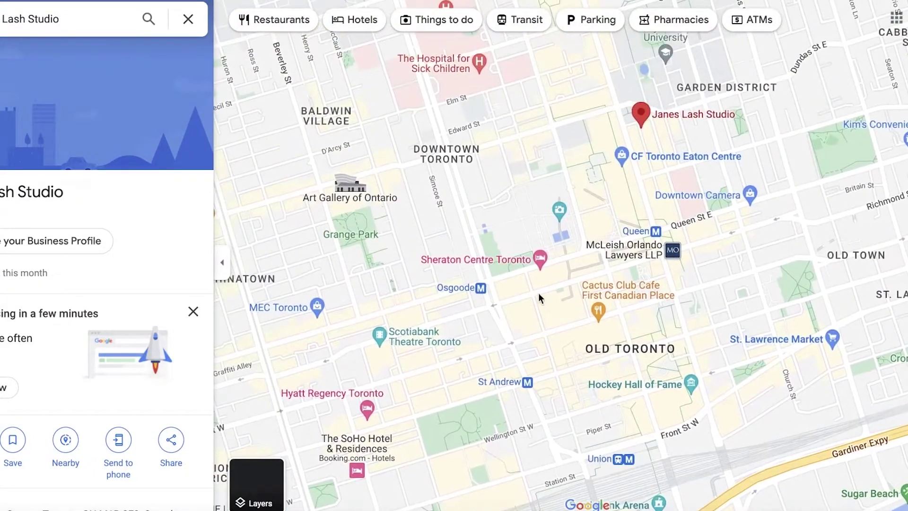
click(498, 211)
scroll(496, 211, up, 5)
drag(450, 243, 421, 19)
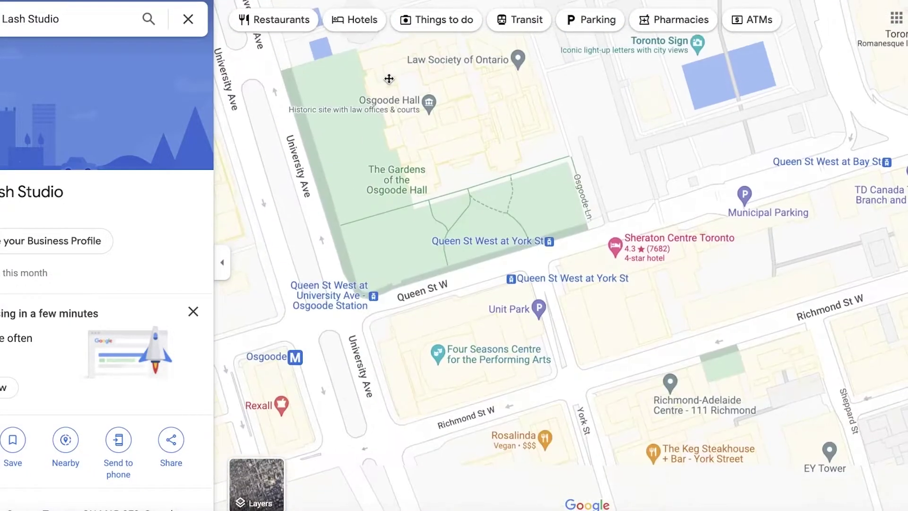
Pan to the streets south of Queen St W and zoom out of the map.
scroll(484, 165, down, 1)
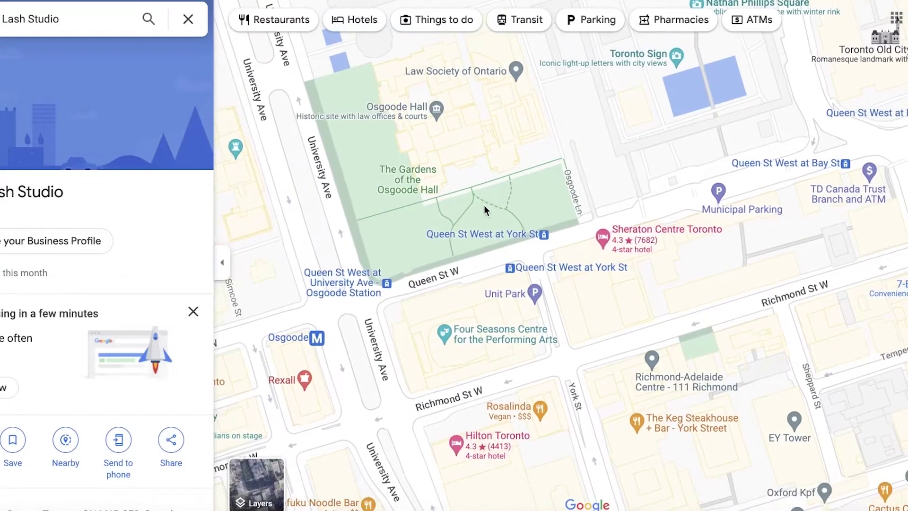
drag(601, 355, 636, 217)
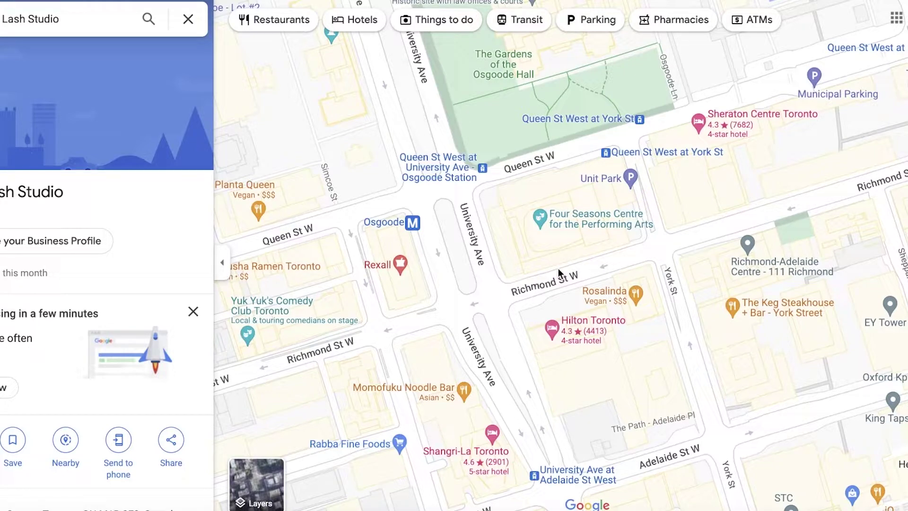
scroll(515, 261, up, 1)
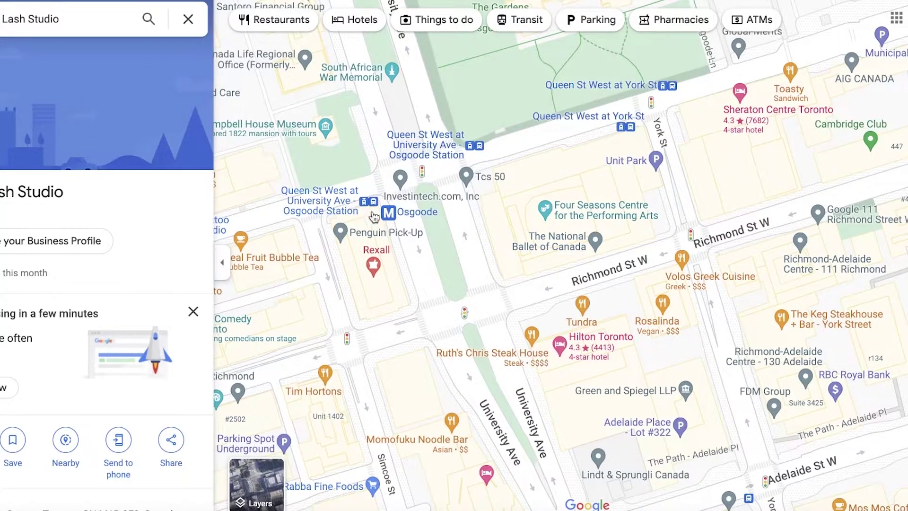
scroll(515, 352, down, 1)
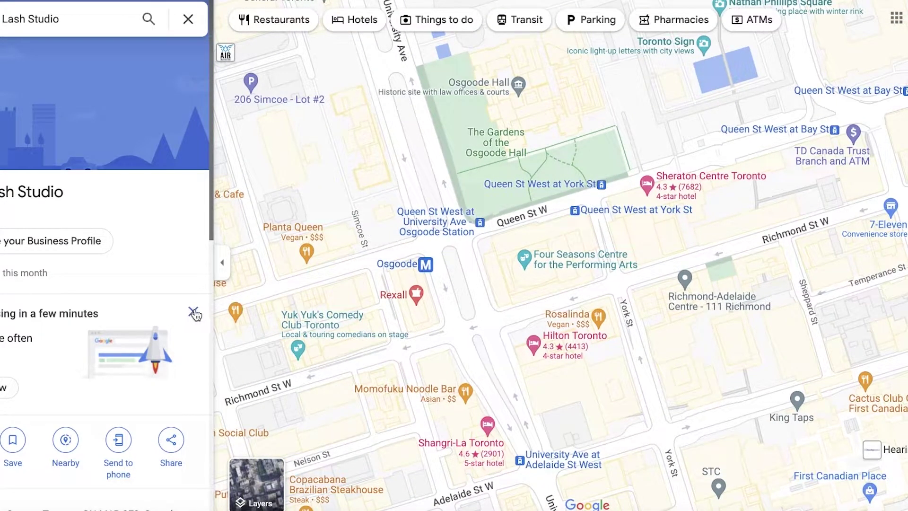
scroll(301, 310, down, 3)
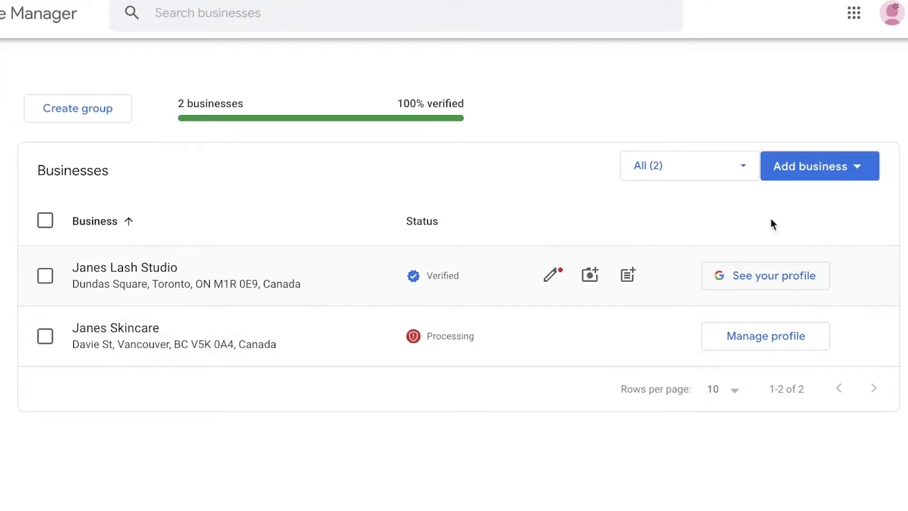
Start adding a single new business from the Add business menu.
click(803, 171)
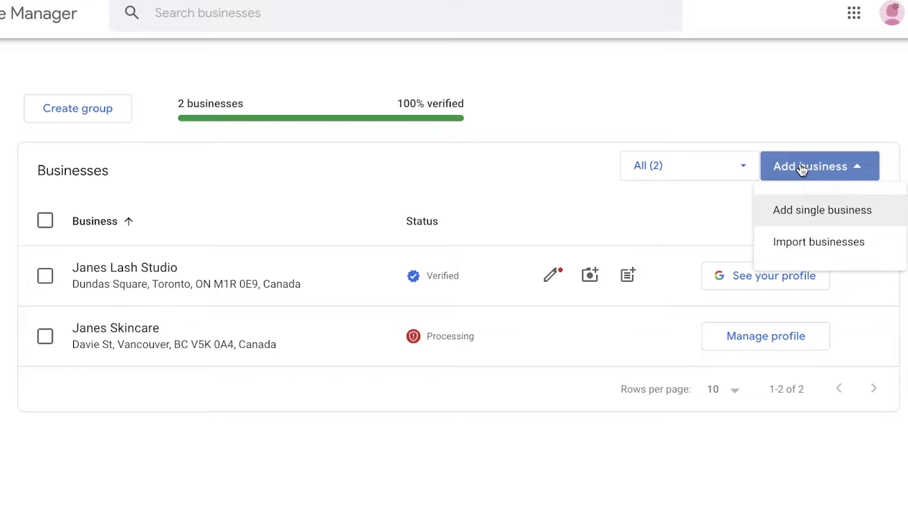
click(804, 211)
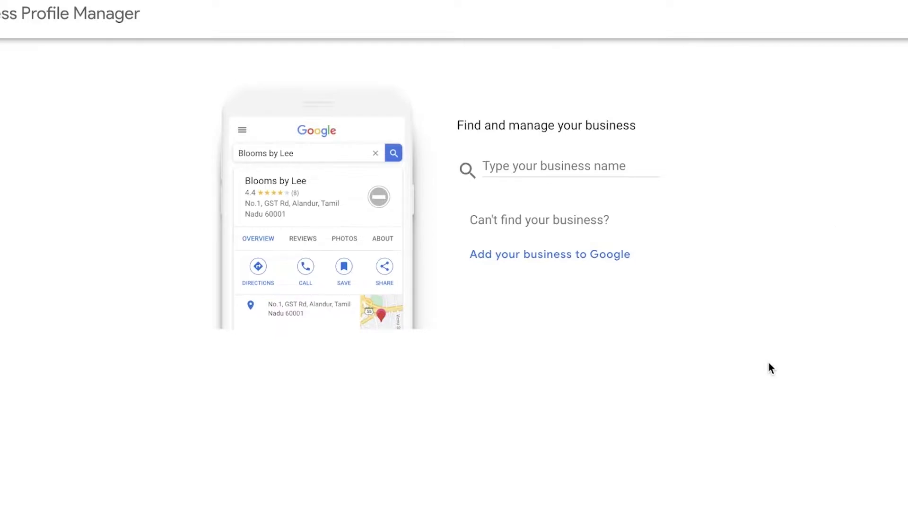
Name the business Salon, choose the Beauty salon category, and answer Yes to a visitable location.
click(581, 169)
text(Salon)
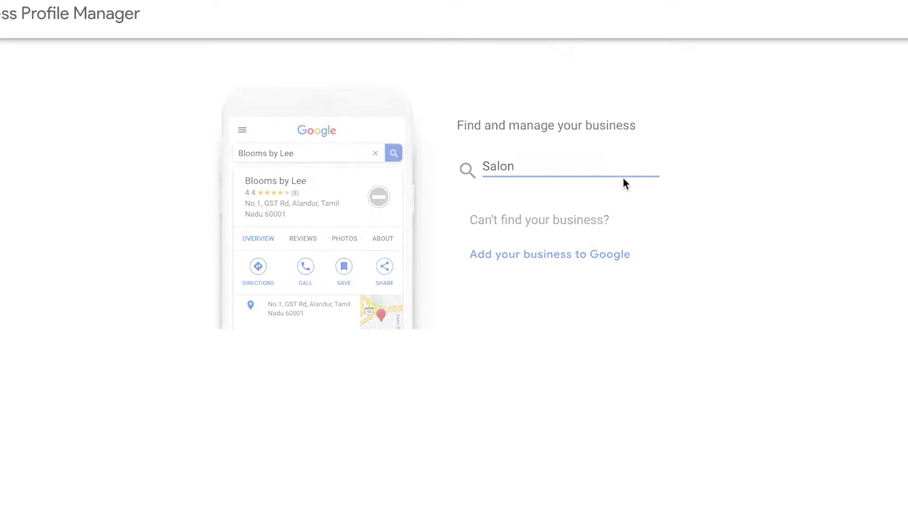
key(Return)
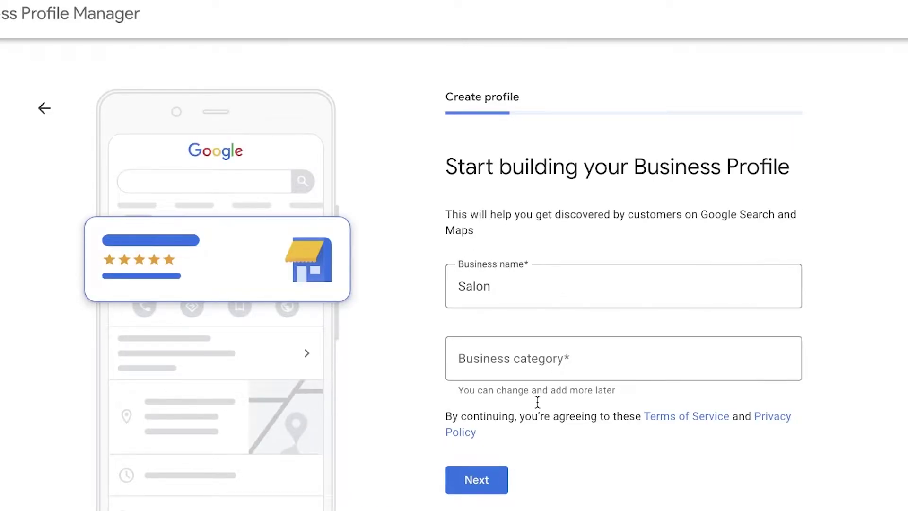
click(563, 358)
click(587, 402)
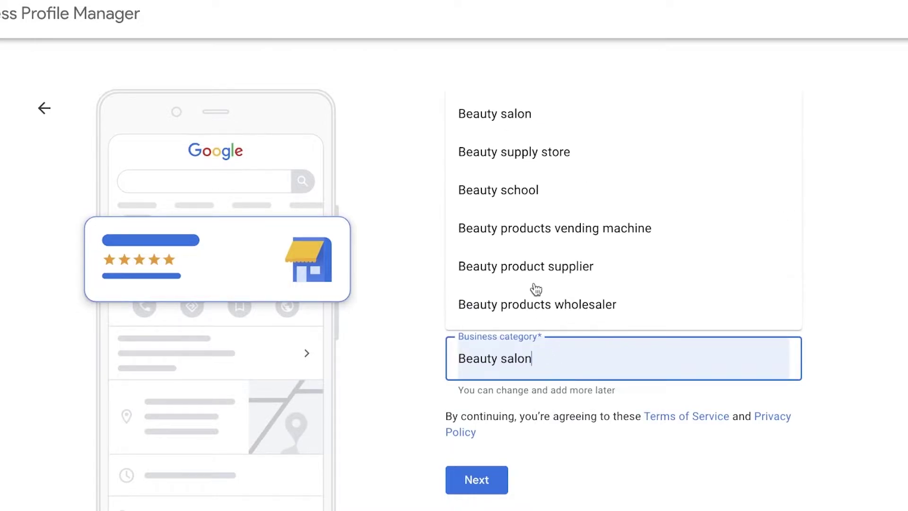
click(517, 116)
click(459, 485)
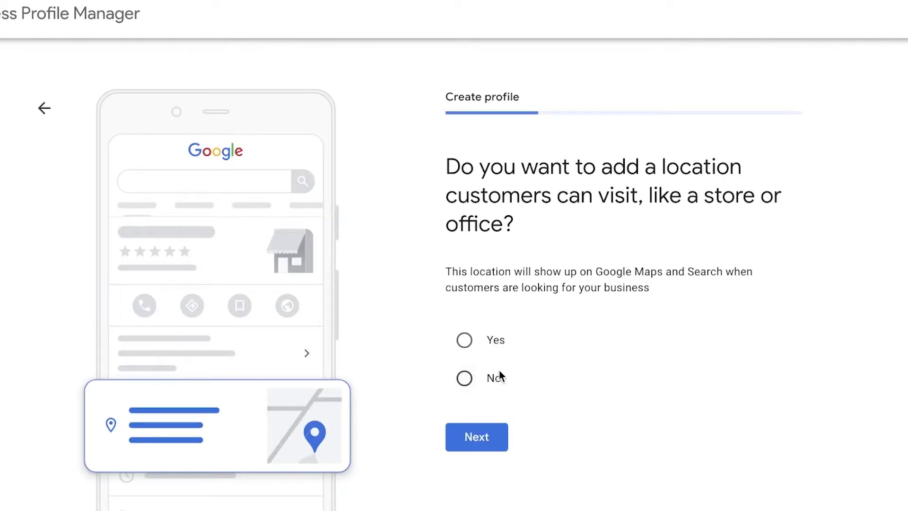
click(482, 353)
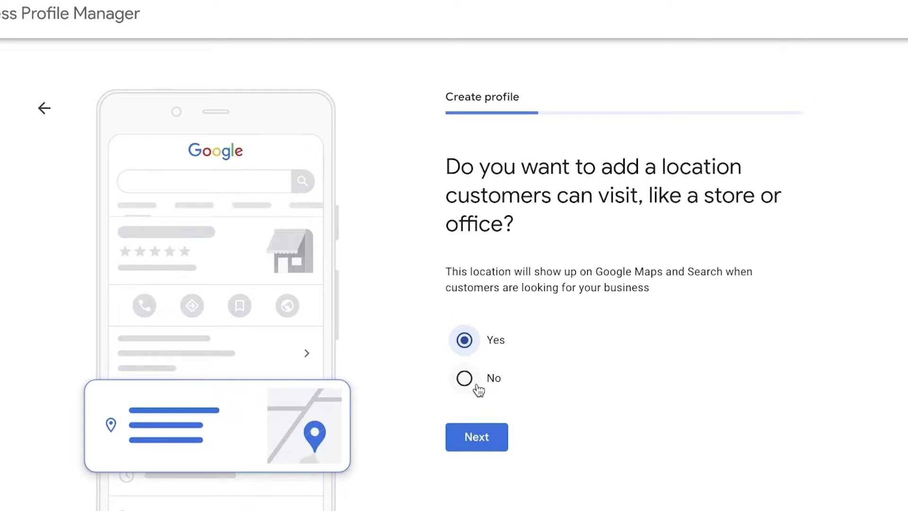
click(466, 449)
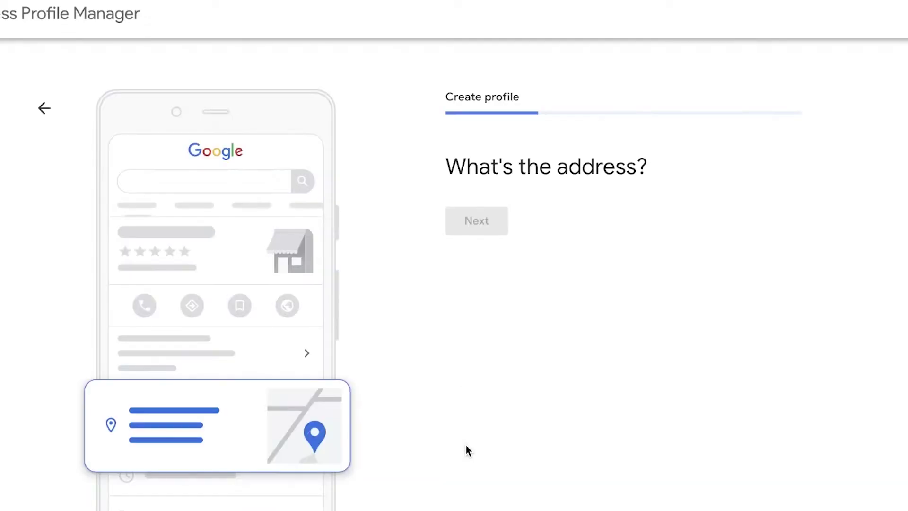
Set the business's country to Canada.
scroll(429, 289, down, 1)
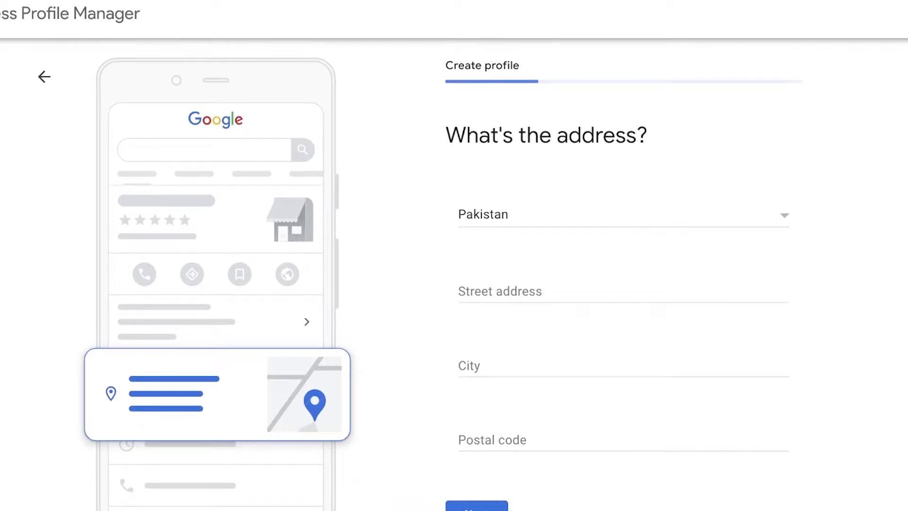
click(581, 218)
scroll(557, 270, down, 8)
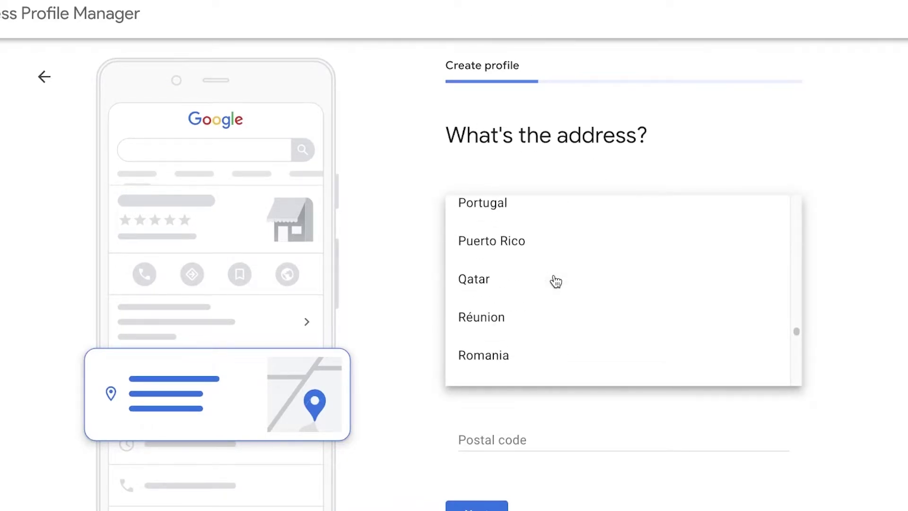
key(c)
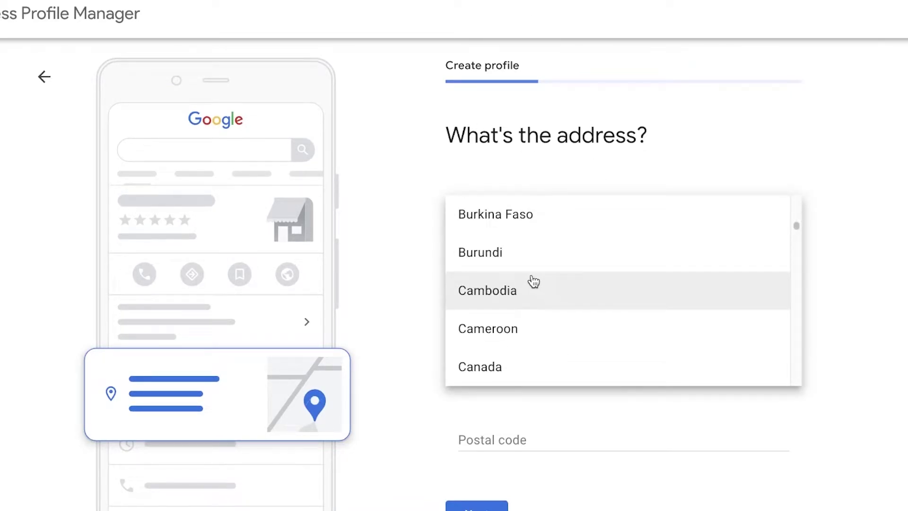
click(472, 367)
Enter the street address Torbay Rd, St. John's, Newfoundland and Labrador, leaving the added second line empty.
click(502, 299)
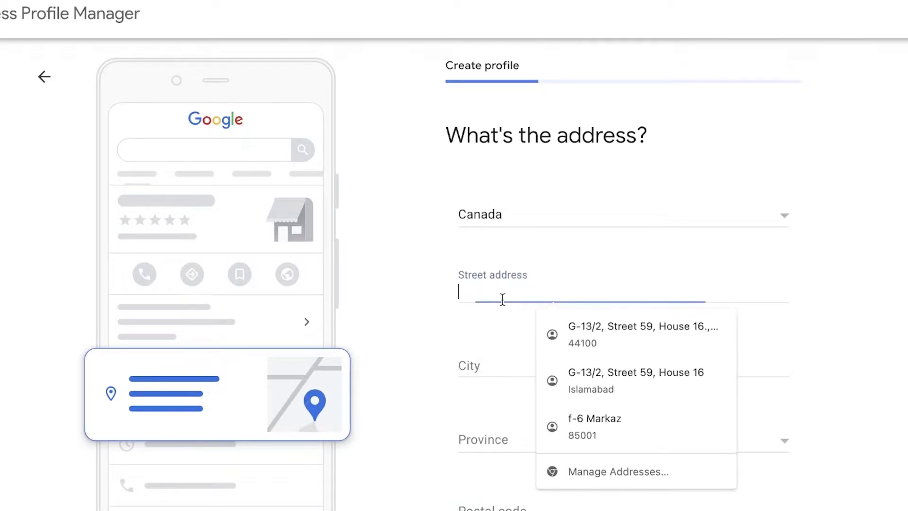
click(421, 269)
scroll(421, 269, down, 1)
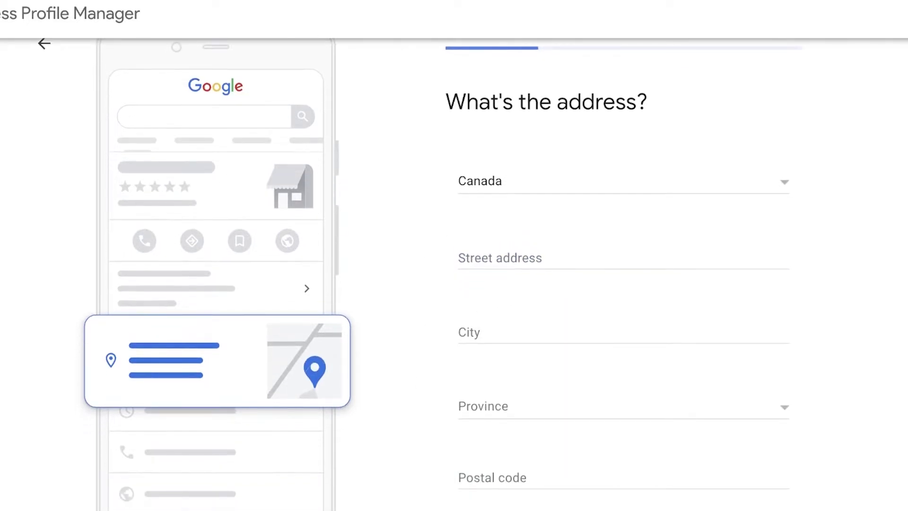
key(Return)
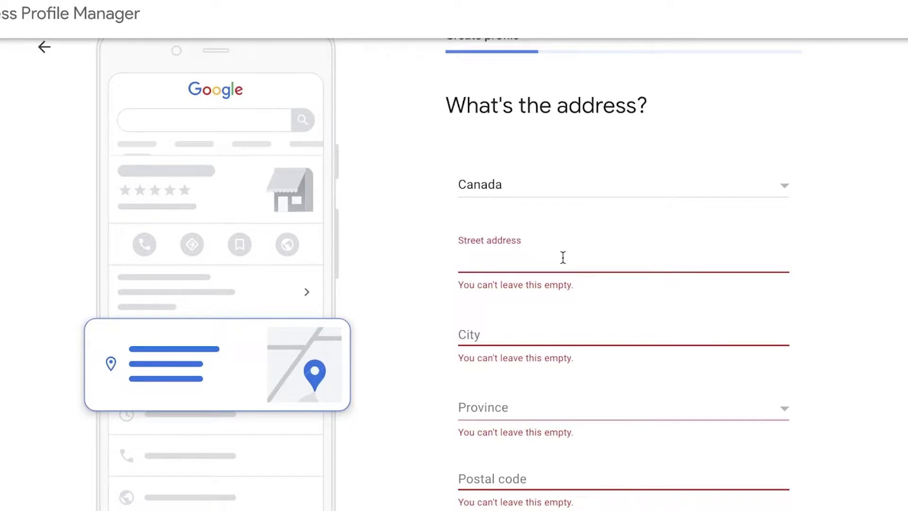
text(m)
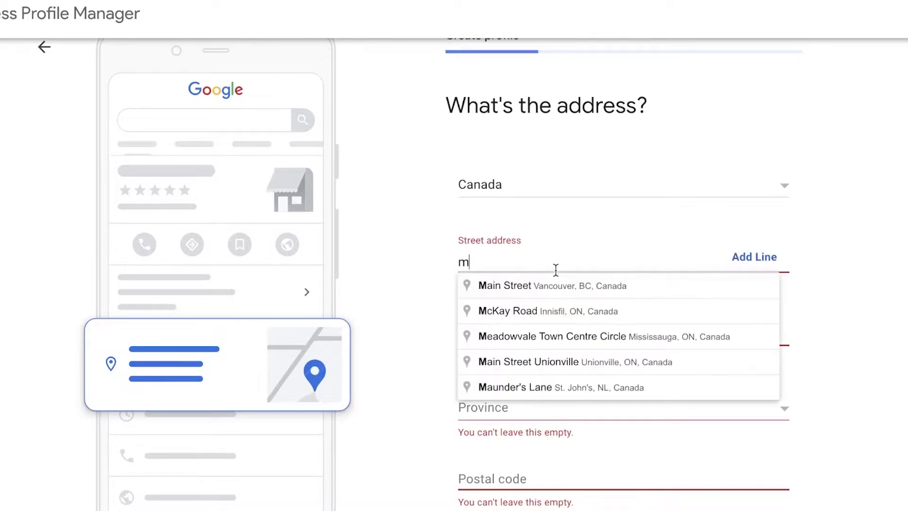
click(609, 289)
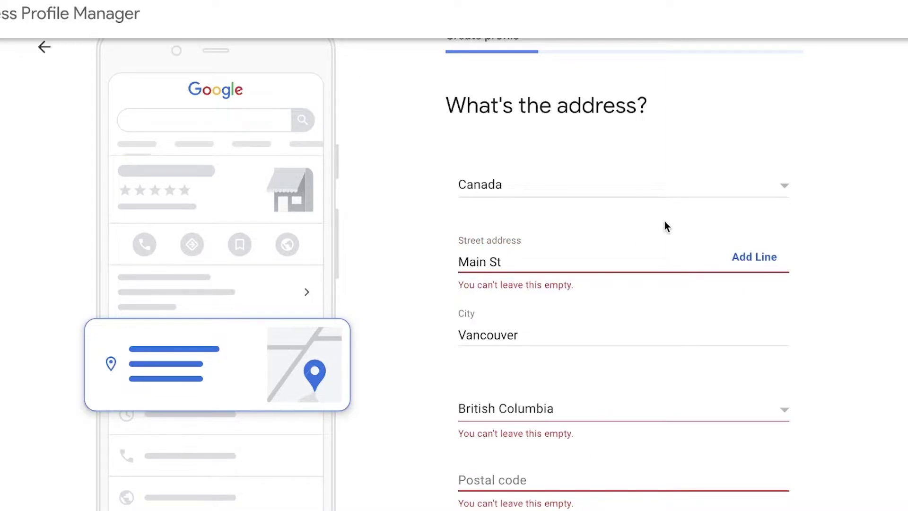
click(759, 261)
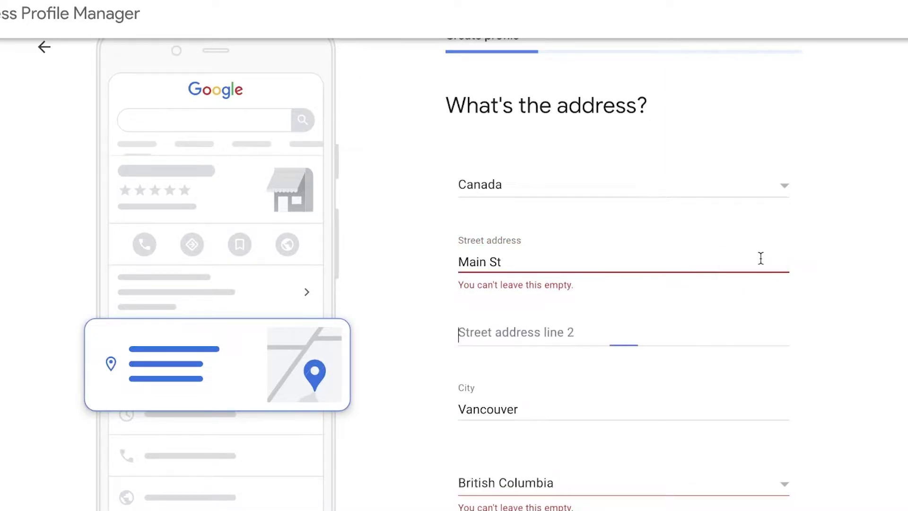
click(640, 259)
key(ctrl+a)
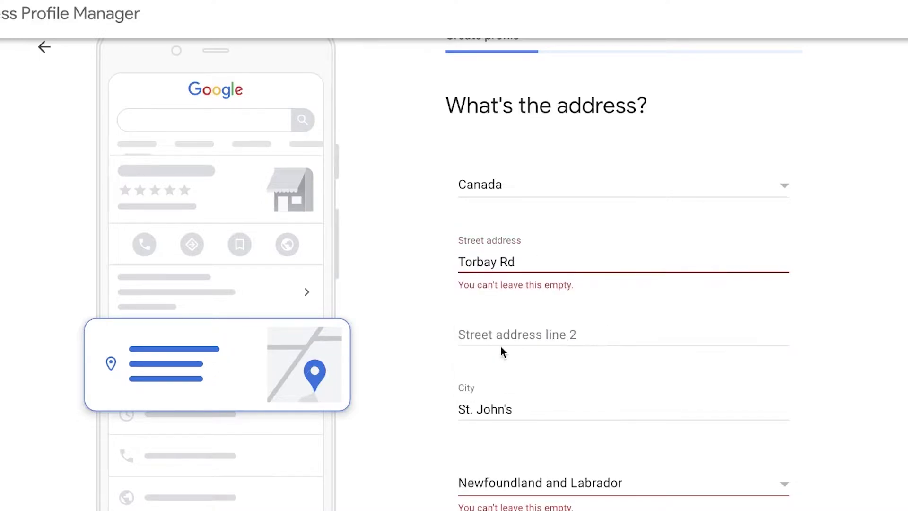
scroll(520, 453, down, 2)
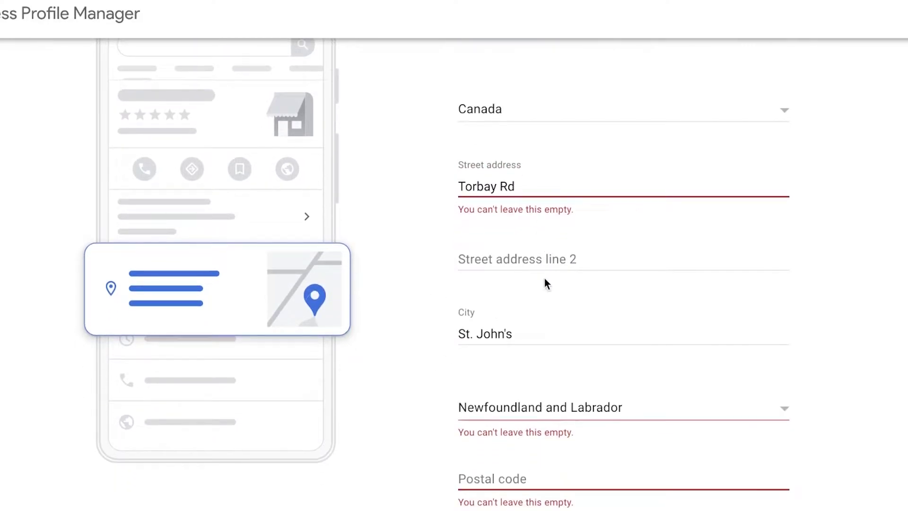
click(533, 262)
click(358, 252)
Fill in the postal code and answer 'None of these' to the nearby Torbay Rd listings.
click(466, 478)
text(4)
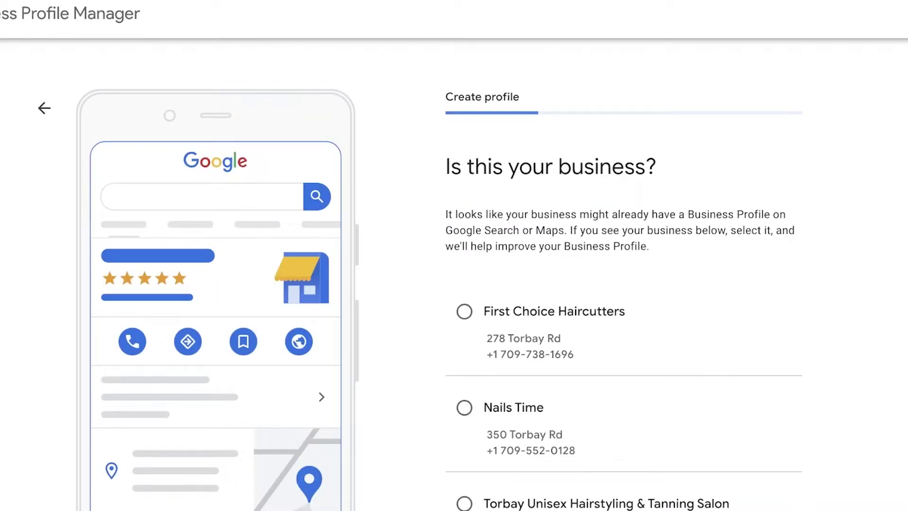
scroll(892, 470, down, 3)
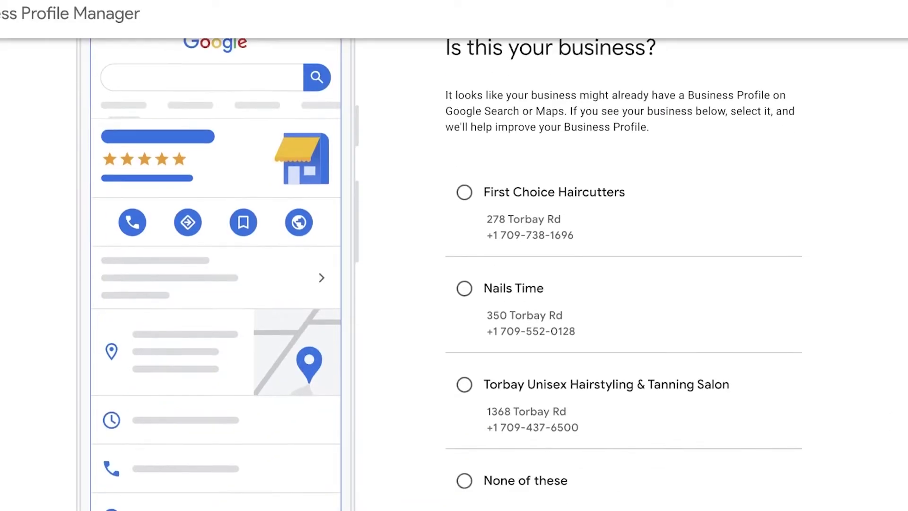
scroll(801, 329, up, 3)
scroll(574, 232, down, 3)
click(468, 473)
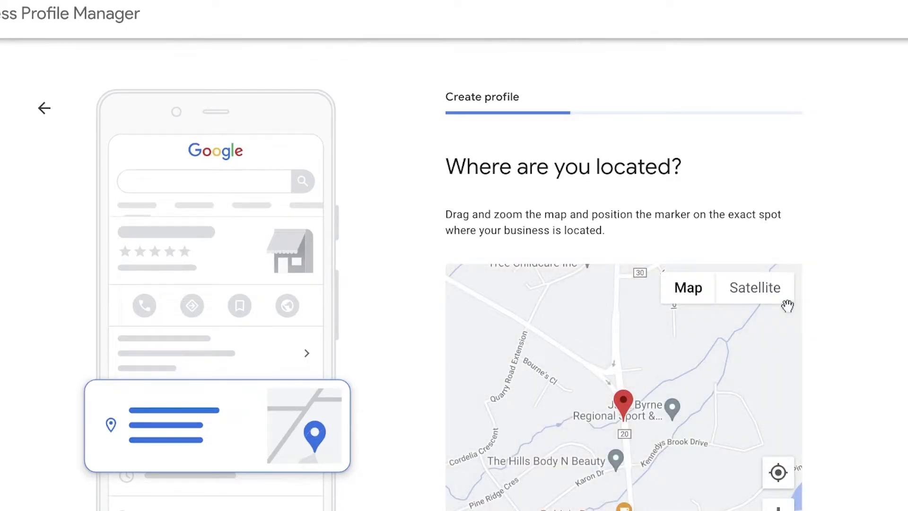
Pan the map along Torbay Rd and drop the marker near The Hills Body N Beauty.
scroll(639, 434, down, 1)
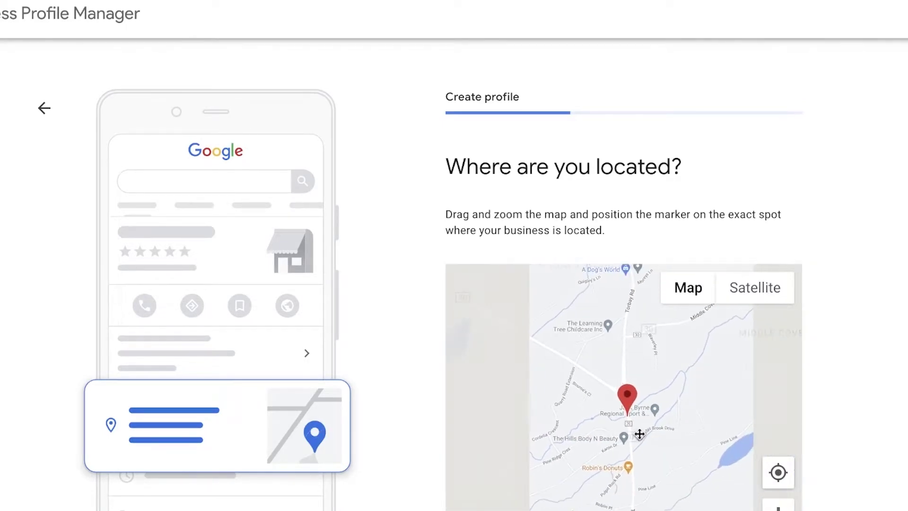
scroll(639, 433, up, 2)
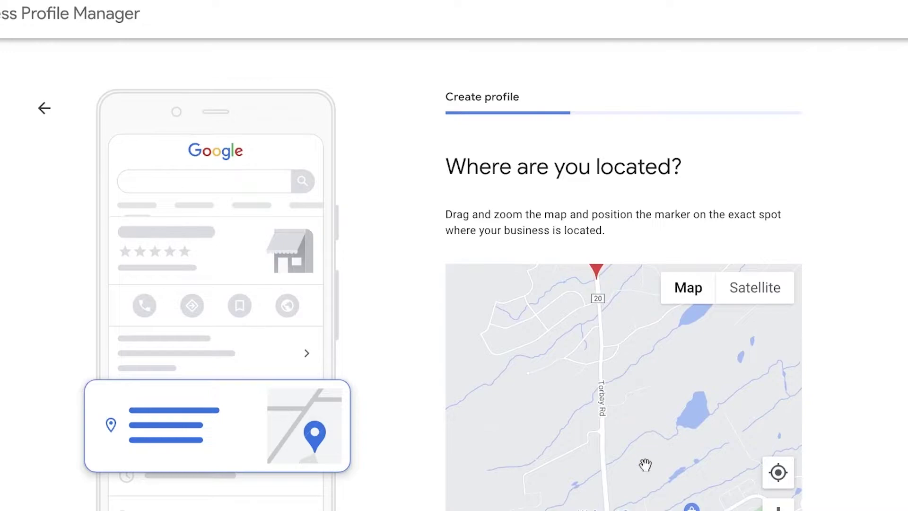
drag(645, 465, 617, 365)
scroll(848, 338, down, 2)
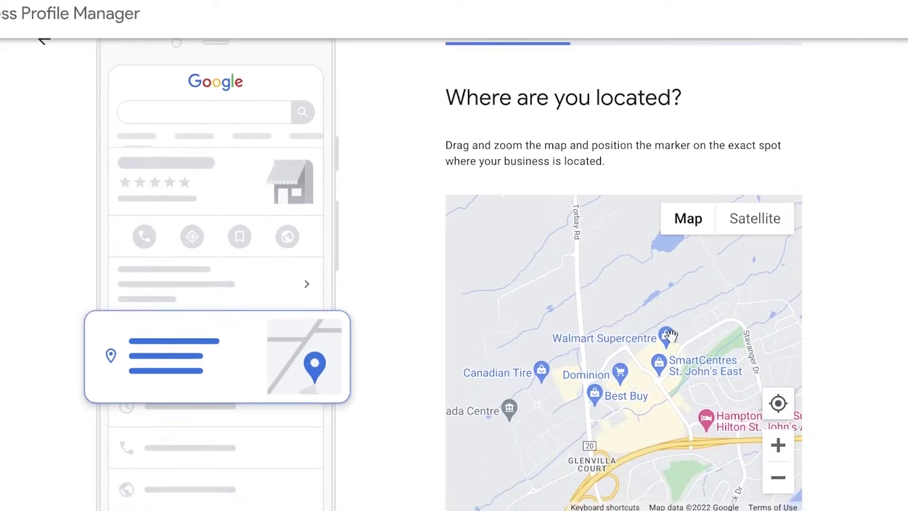
scroll(618, 304, up, 5)
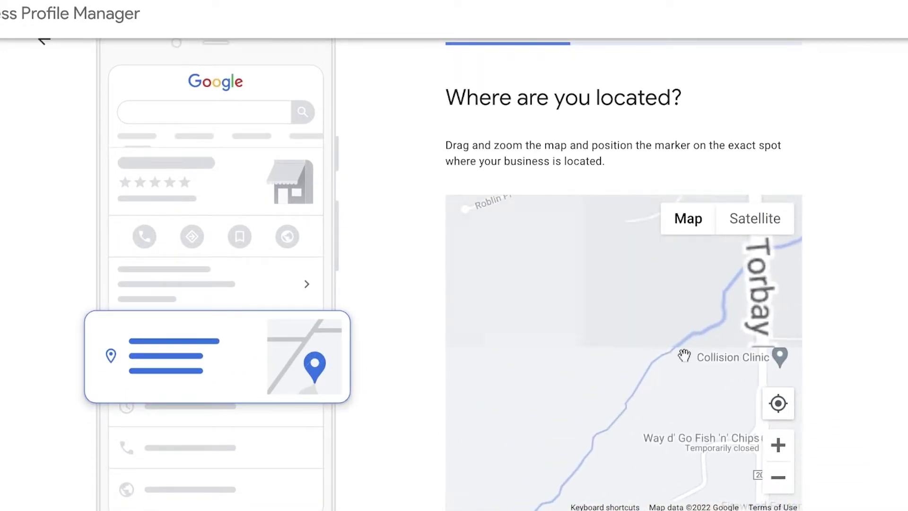
scroll(684, 355, down, 3)
drag(604, 334, 624, 506)
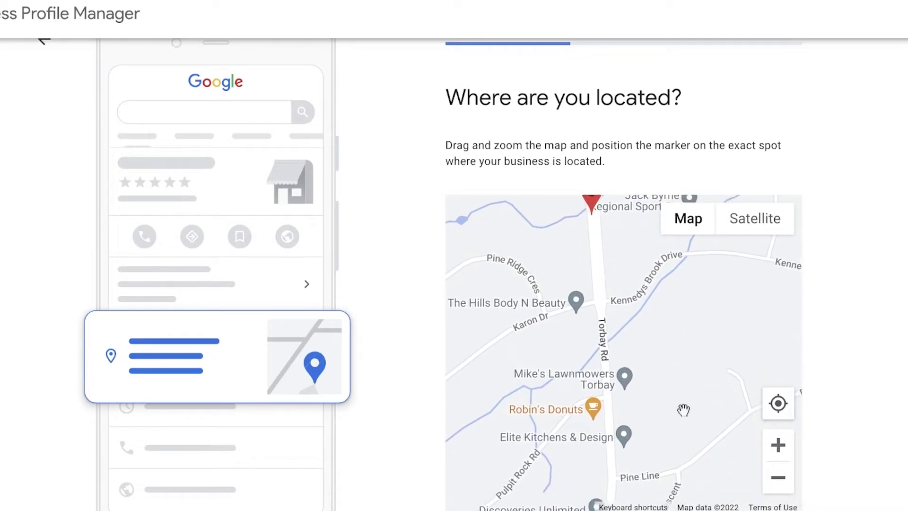
scroll(683, 409, up, 1)
drag(689, 428, 483, 407)
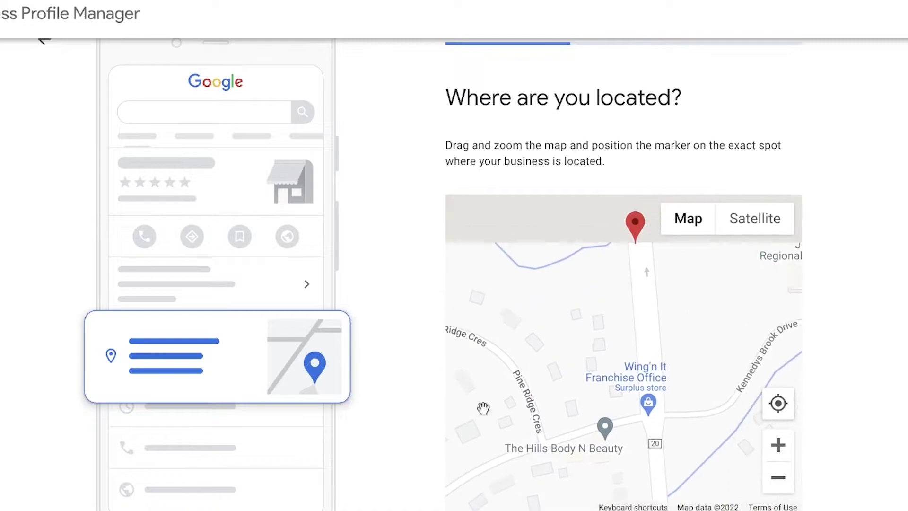
drag(617, 232, 608, 255)
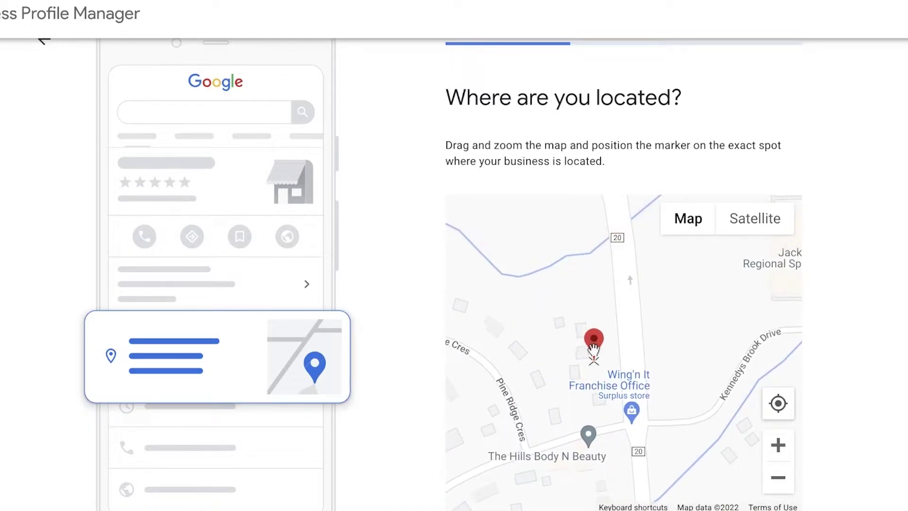
mouse_move(594, 350)
mouse_down()
mouse_move(607, 426)
mouse_move(593, 253)
mouse_up()
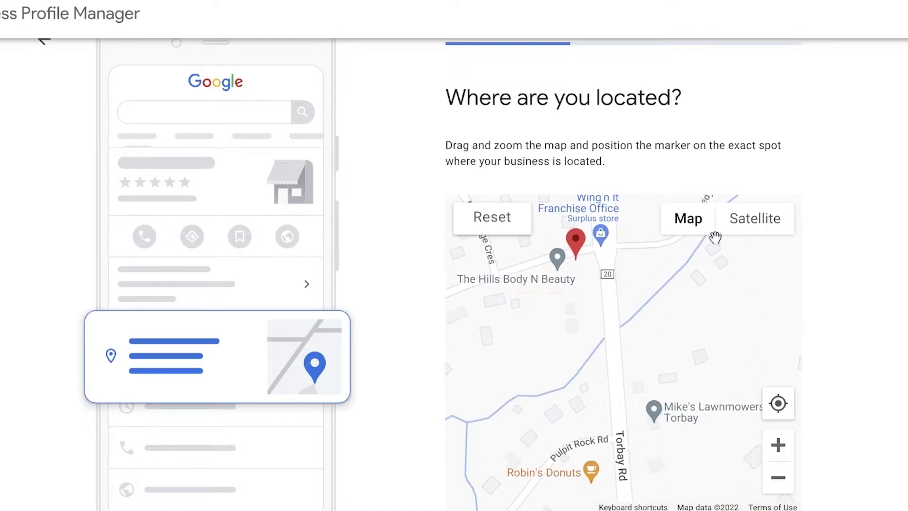
Check the marker in Satellite view with labels toggled, then return to the road map.
click(747, 235)
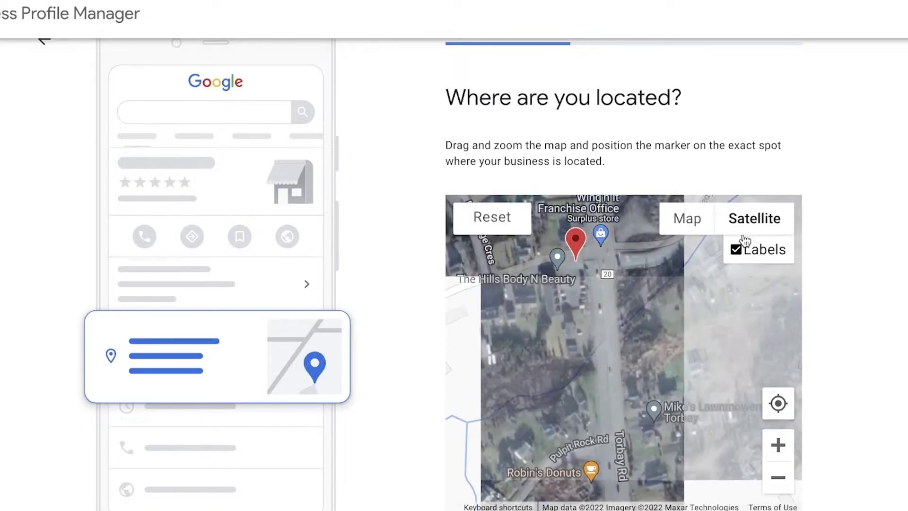
click(736, 249)
click(735, 249)
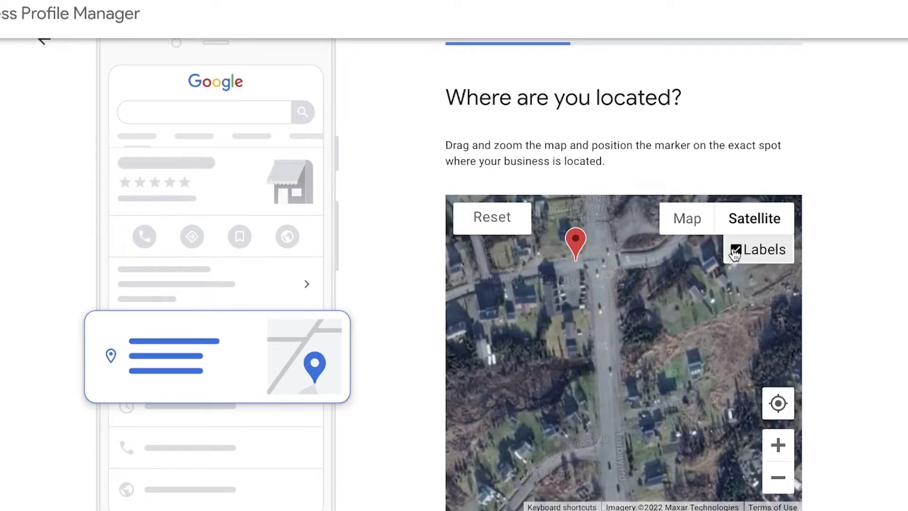
click(679, 218)
Move the marker south to the Best Buy area near Kent Building Supplies.
scroll(608, 381, down, 2)
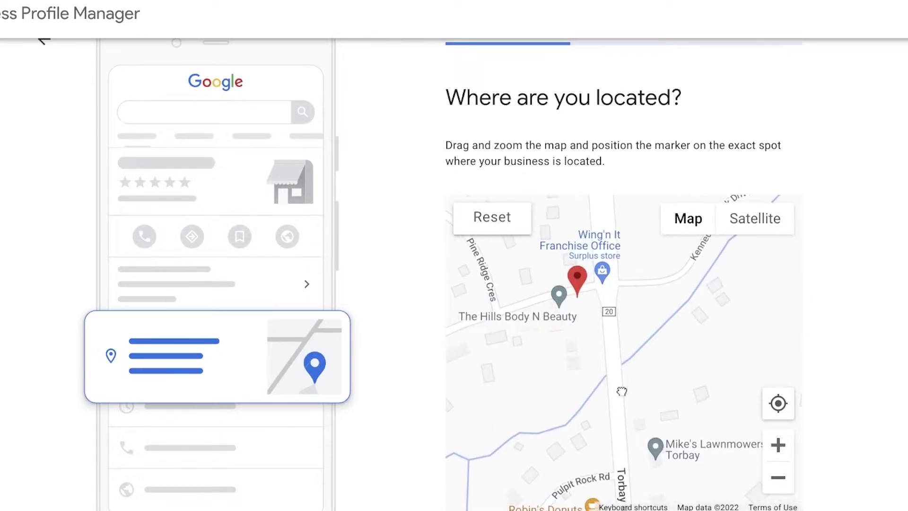
drag(608, 381, 563, 226)
scroll(614, 399, down, 2)
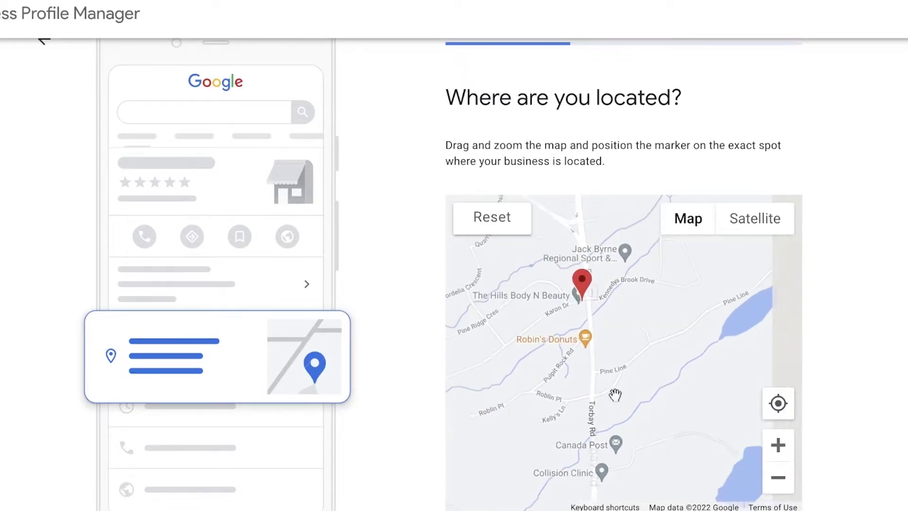
mouse_move(614, 399)
mouse_down()
mouse_move(595, 286)
mouse_move(610, 334)
mouse_up()
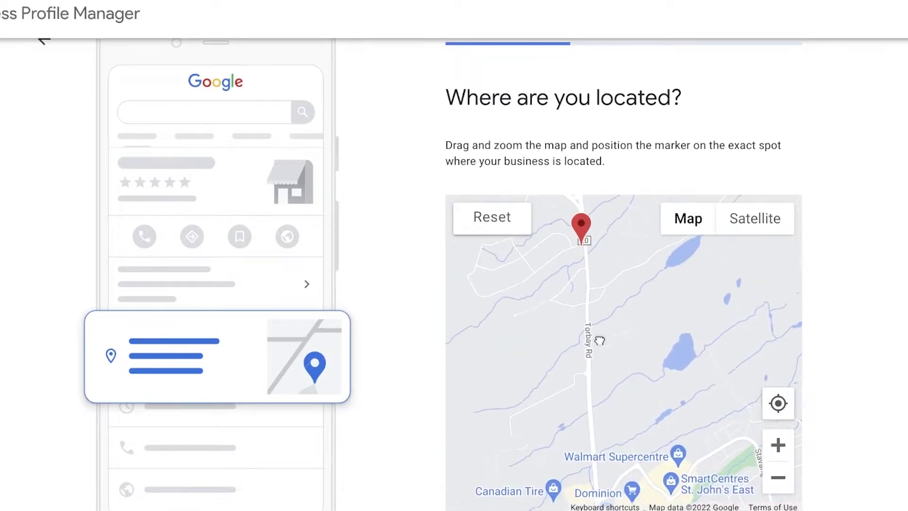
mouse_move(582, 232)
mouse_down()
mouse_move(590, 473)
mouse_move(609, 501)
mouse_move(589, 470)
mouse_move(564, 301)
mouse_up()
scroll(574, 344, down, 2)
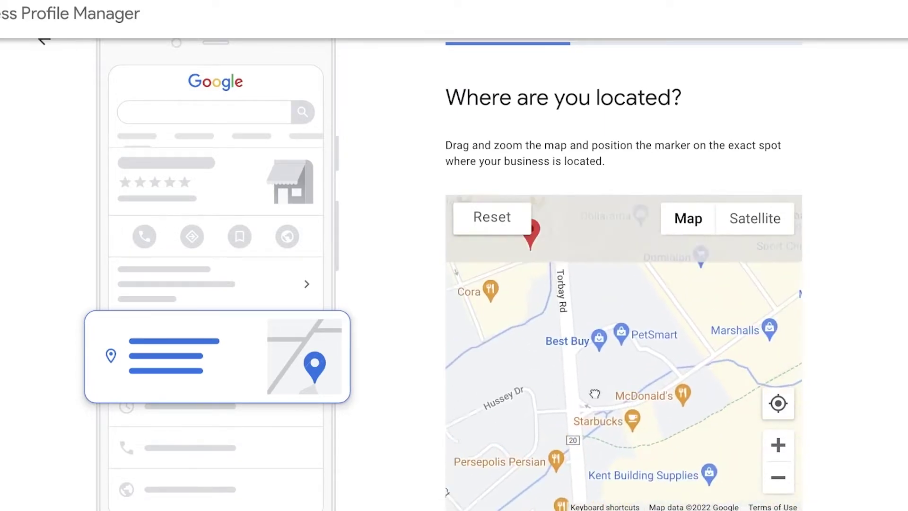
mouse_move(515, 232)
mouse_down()
mouse_move(578, 435)
mouse_move(527, 283)
mouse_move(595, 392)
mouse_up()
In satellite imagery, drag the marker onto the building beside Torbay Rd.
scroll(594, 393, up, 2)
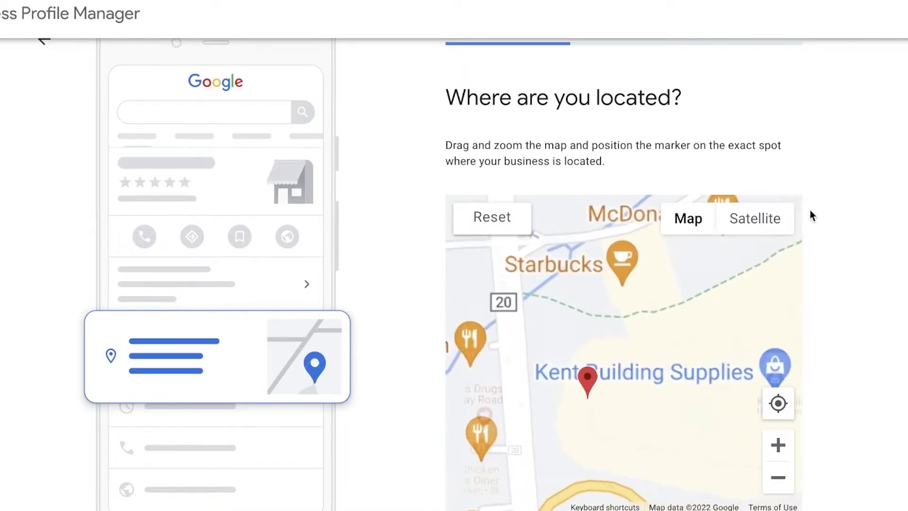
click(754, 218)
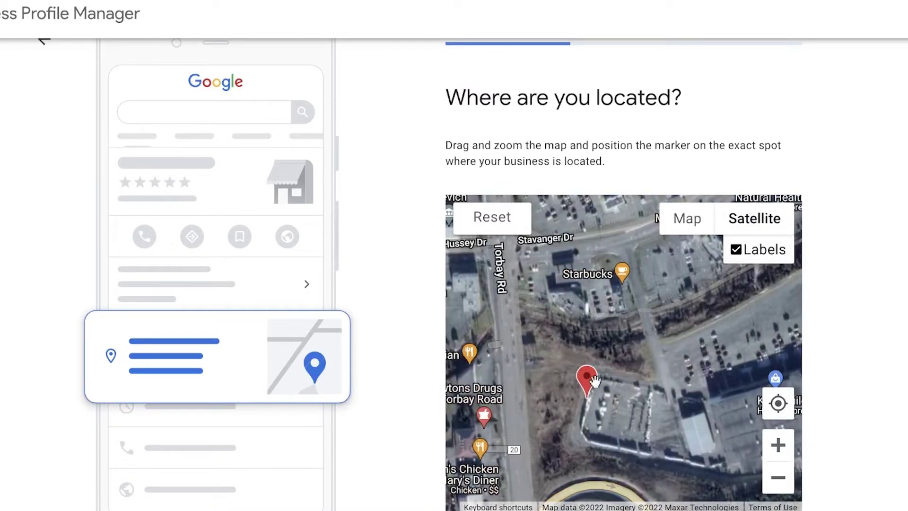
mouse_move(587, 378)
mouse_down()
mouse_move(538, 331)
mouse_move(607, 373)
mouse_move(639, 342)
mouse_up()
mouse_move(587, 313)
mouse_down()
mouse_move(503, 265)
mouse_move(518, 280)
mouse_up()
scroll(541, 334, up, 2)
drag(541, 334, 615, 413)
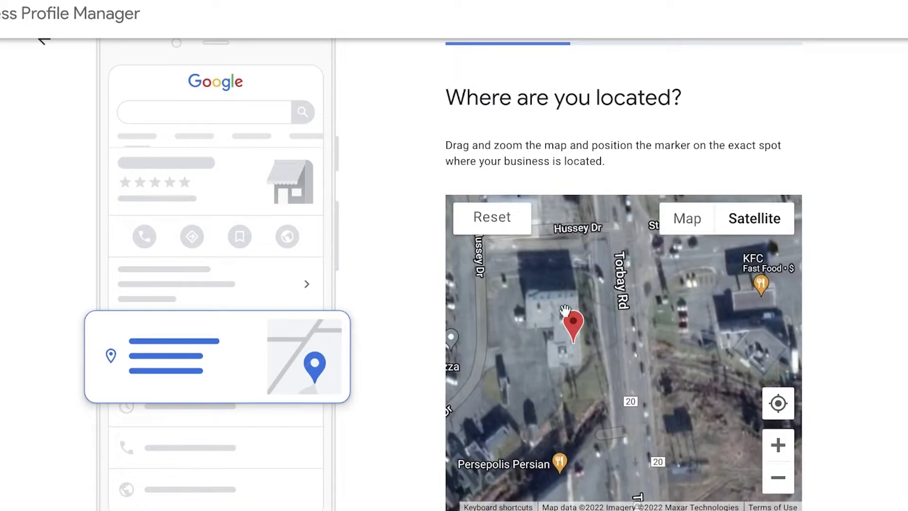
mouse_move(576, 327)
mouse_down()
mouse_move(547, 294)
mouse_move(540, 307)
mouse_up()
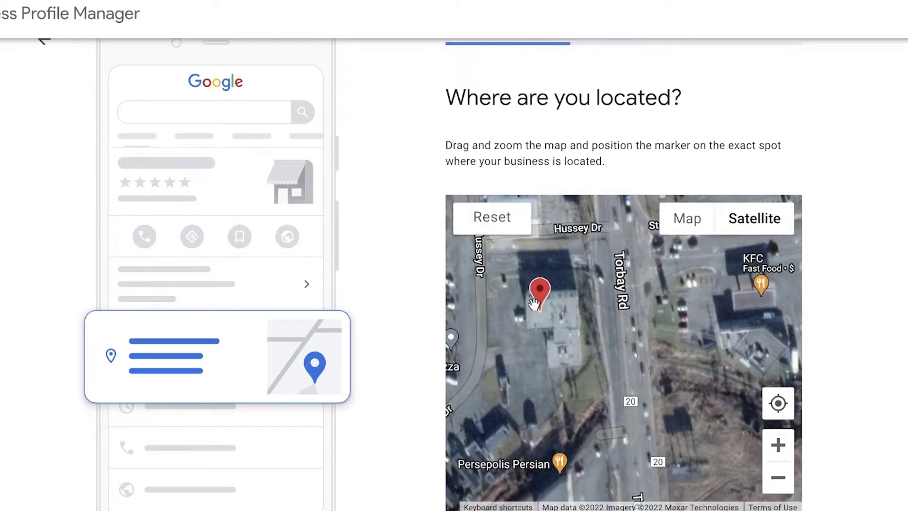
Fix the marker on Torbay Rd's west side and verify it in street map view.
mouse_move(535, 303)
mouse_down()
mouse_move(591, 265)
mouse_move(618, 385)
mouse_move(568, 297)
mouse_up()
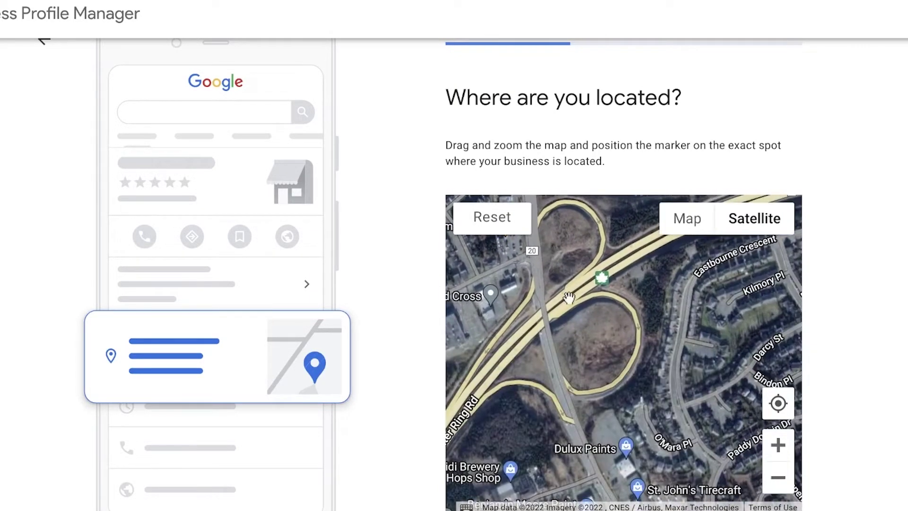
scroll(569, 297, down, 2)
scroll(575, 326, up, 1)
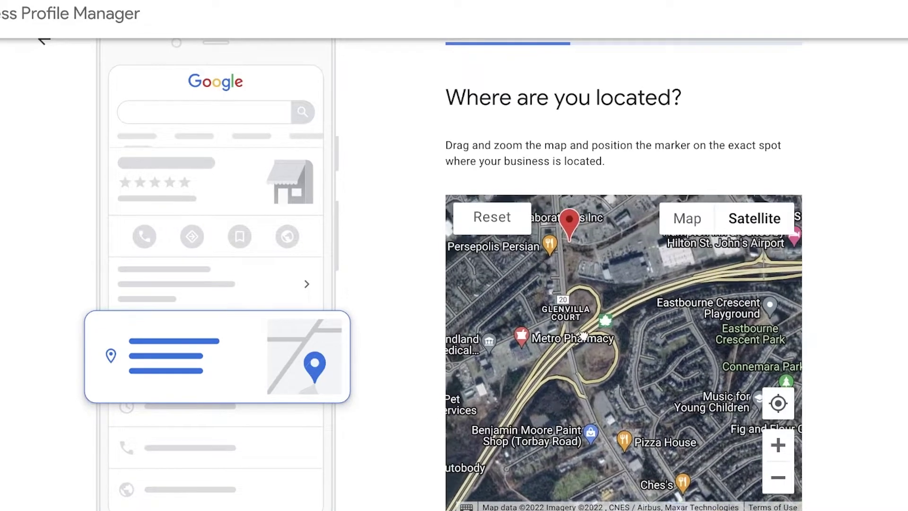
drag(584, 337, 591, 366)
scroll(591, 335, up, 2)
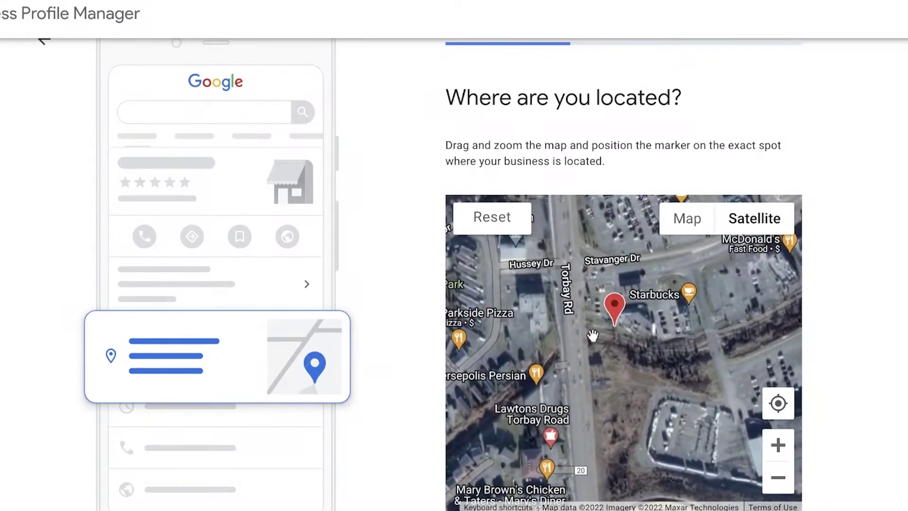
scroll(593, 336, up, 2)
mouse_move(630, 298)
mouse_down()
mouse_move(457, 291)
mouse_move(494, 263)
mouse_move(529, 259)
mouse_move(511, 261)
mouse_up()
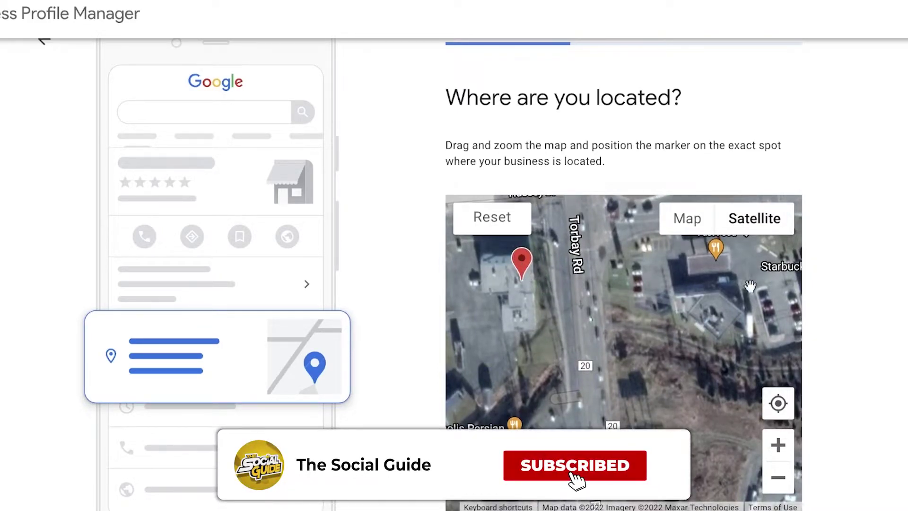
click(687, 224)
drag(599, 255, 620, 340)
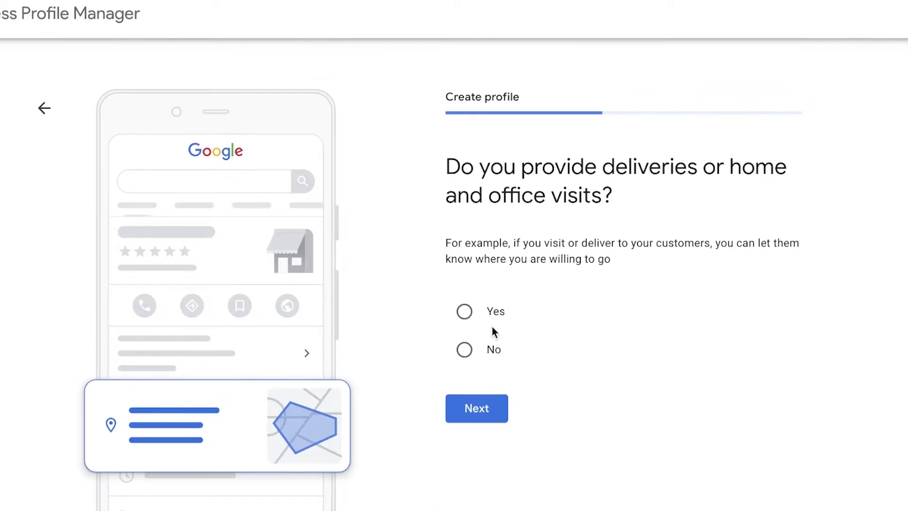
Answer No to deliveries or home visits, mark no website, and skip contact info.
click(466, 351)
click(477, 407)
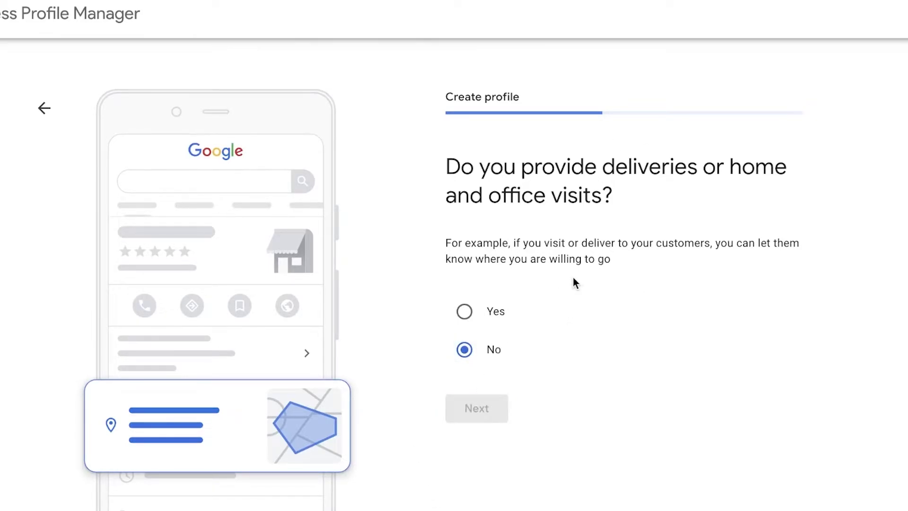
click(513, 394)
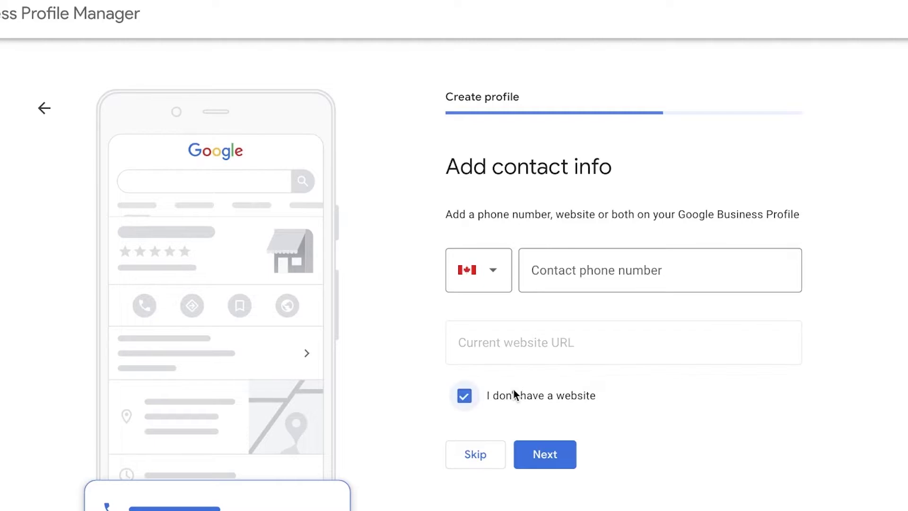
click(495, 454)
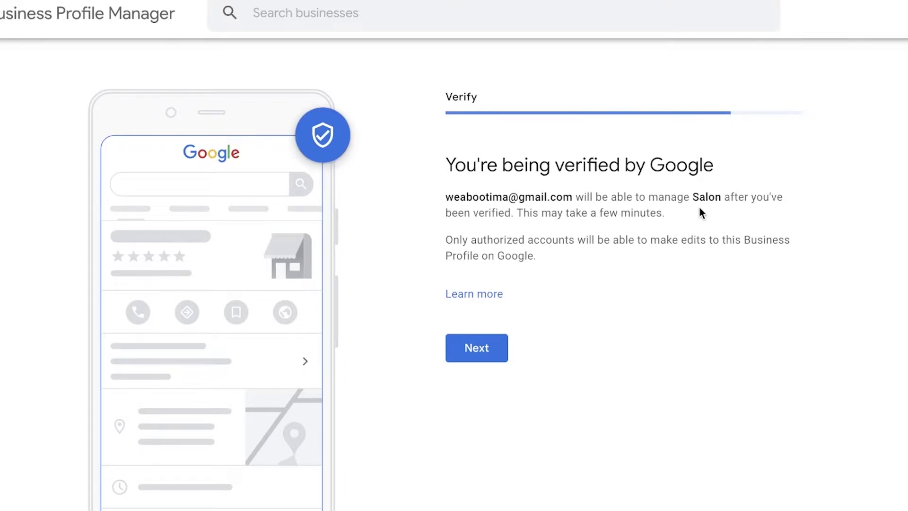
Continue past the verification notice and skip the services and business hours steps.
click(478, 348)
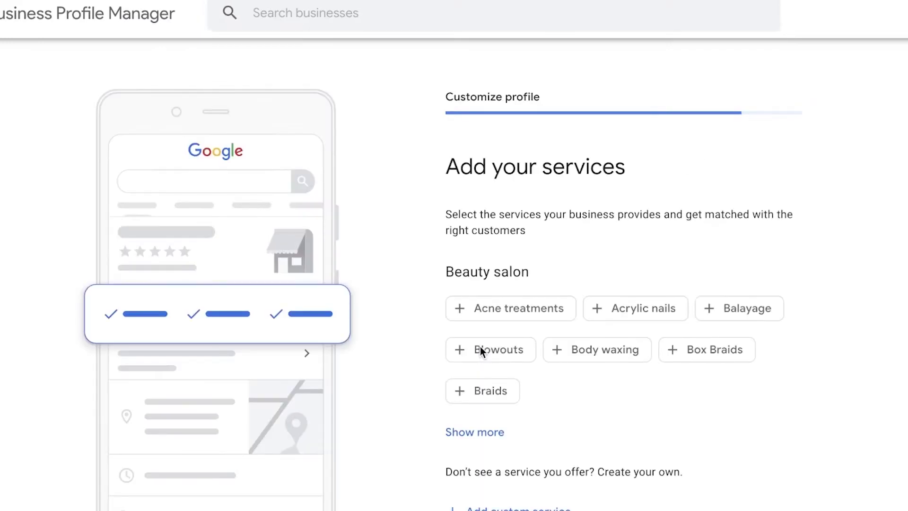
scroll(798, 311, down, 2)
scroll(792, 314, up, 2)
scroll(121, 162, down, 2)
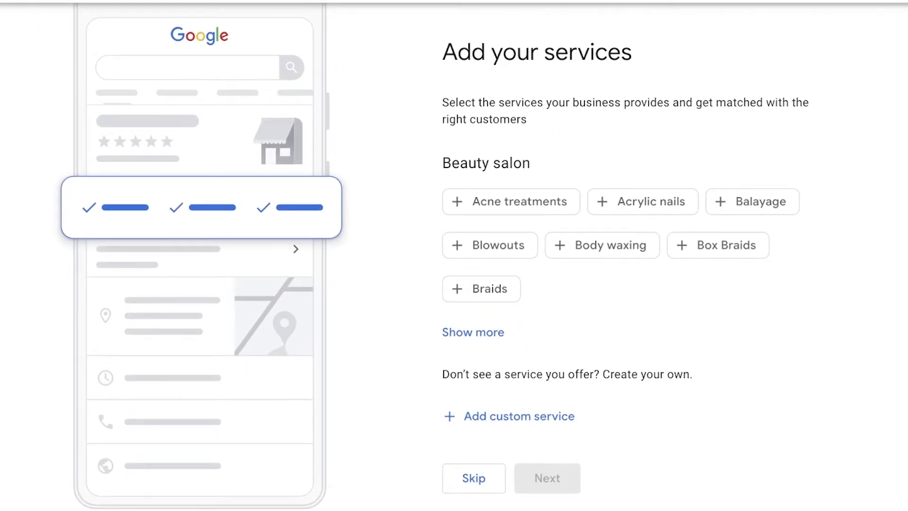
click(461, 476)
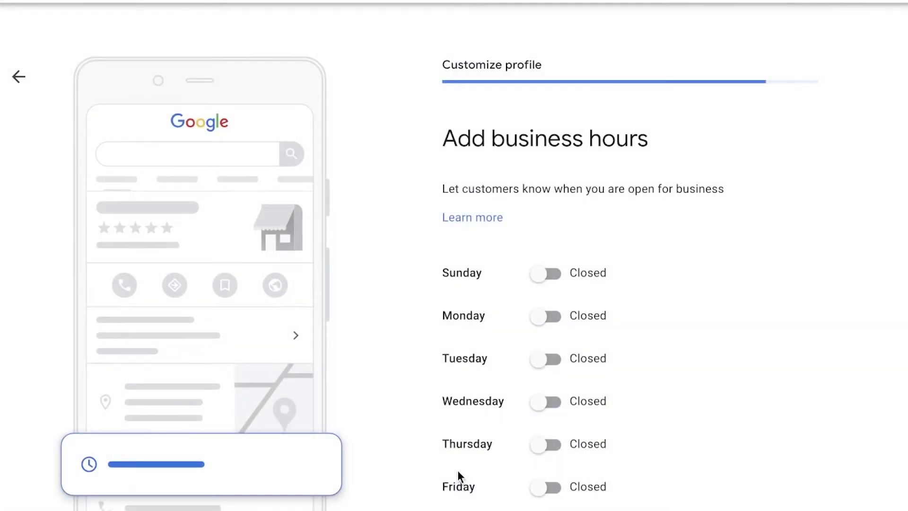
scroll(458, 470, down, 2)
click(478, 488)
Skip messaging, description and photos, decline the free ad credit, and finish setup.
click(466, 318)
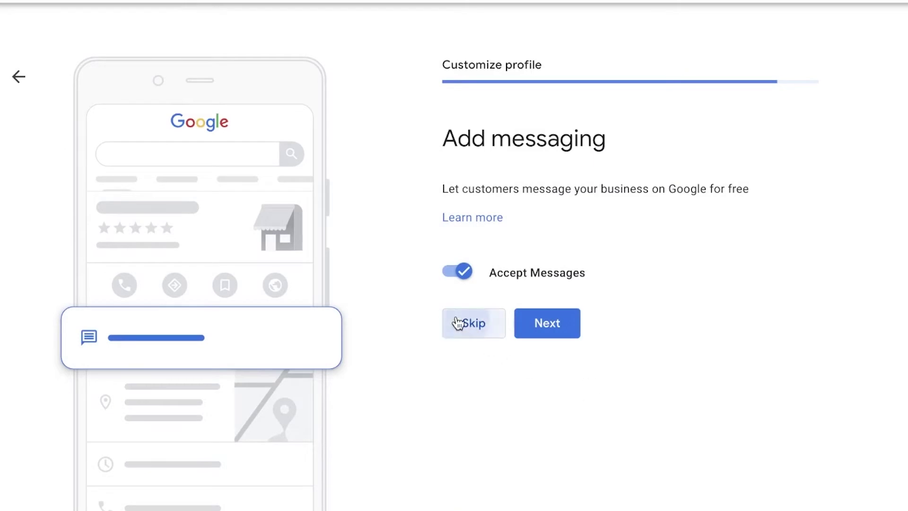
scroll(456, 316, down, 2)
click(486, 440)
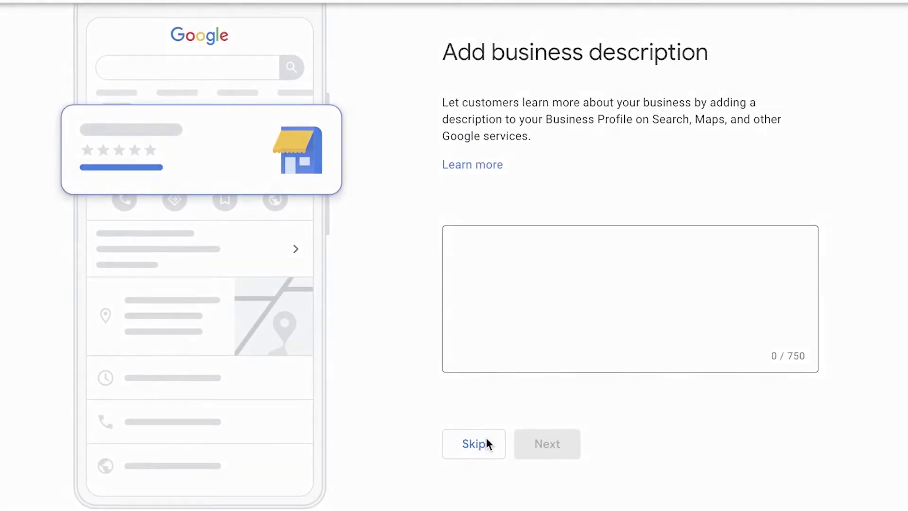
scroll(485, 436, down, 3)
click(474, 489)
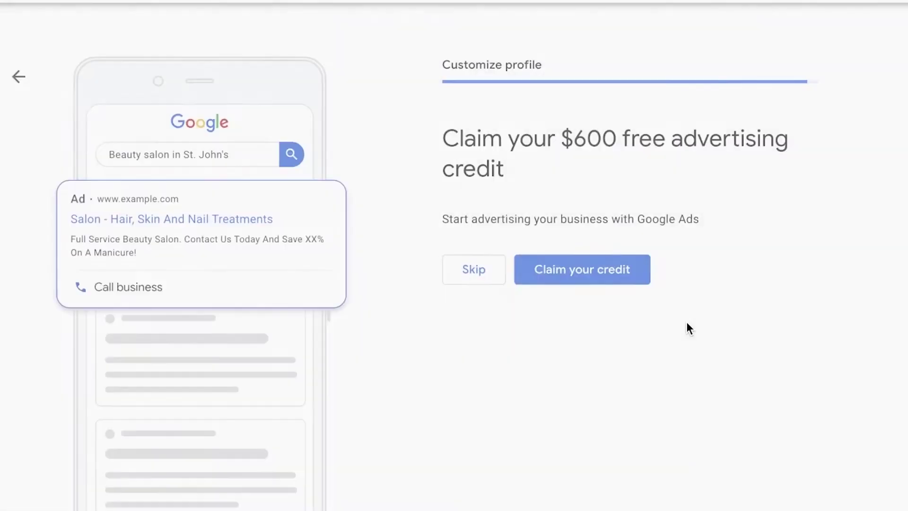
click(473, 270)
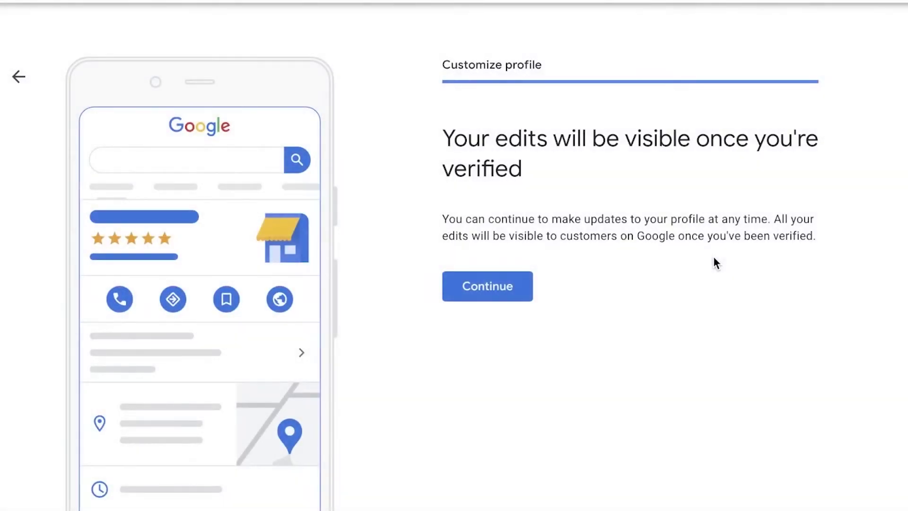
click(462, 298)
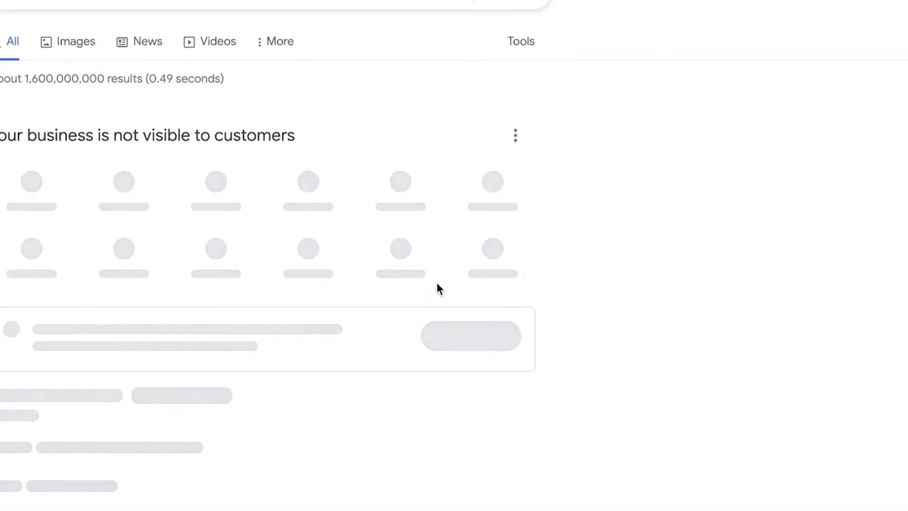
Review Salon's pending-verification settings, close them, and scan the list of three managed businesses.
scroll(438, 288, down, 4)
scroll(330, 198, up, 4)
scroll(330, 207, down, 1)
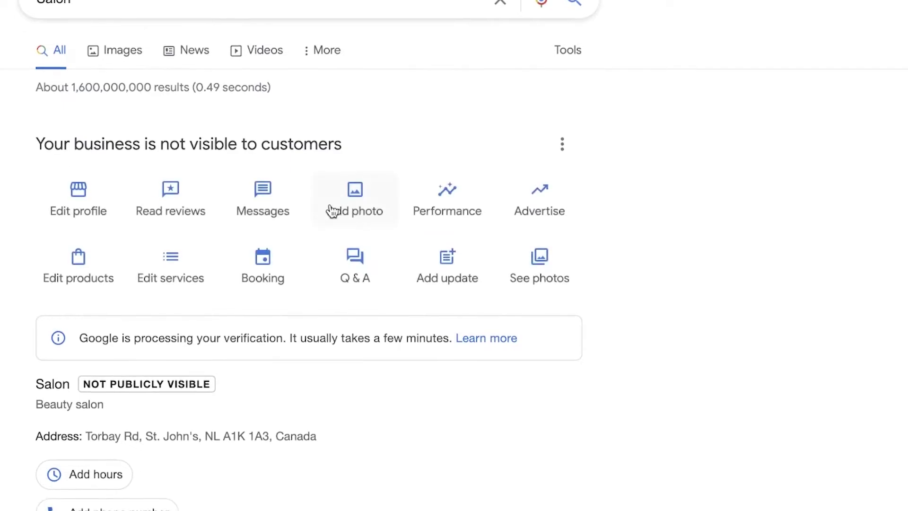
scroll(301, 271, up, 1)
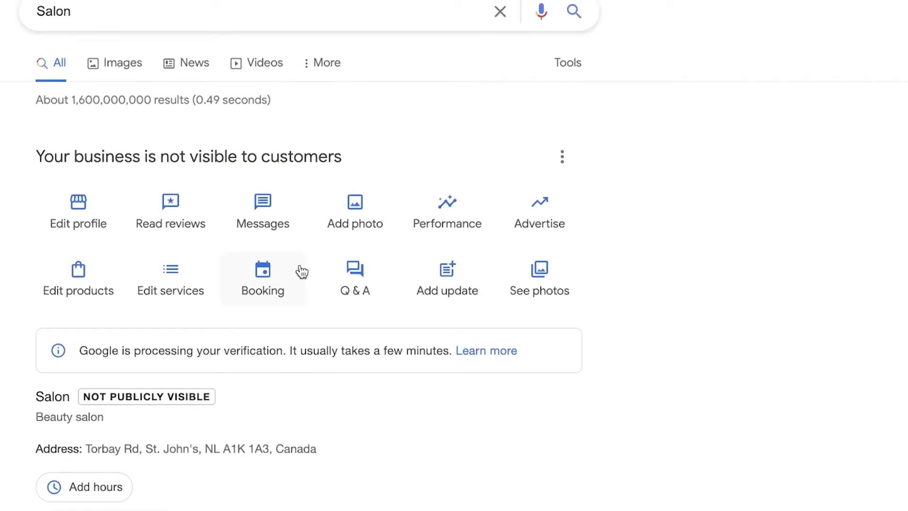
scroll(238, 284, down, 3)
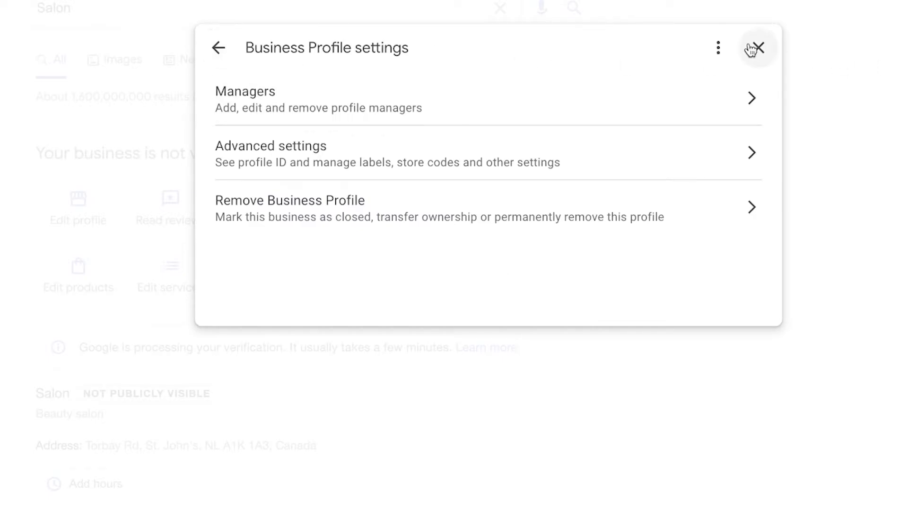
click(757, 48)
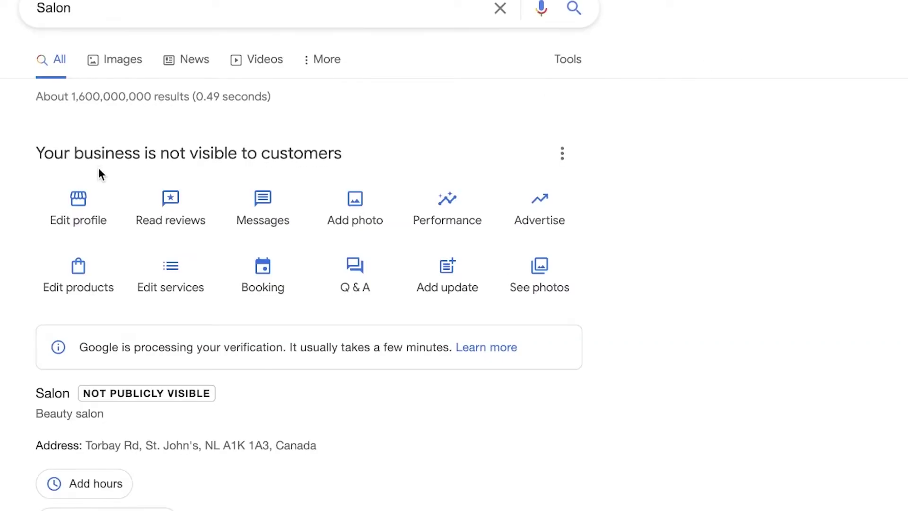
scroll(462, 219, down, 3)
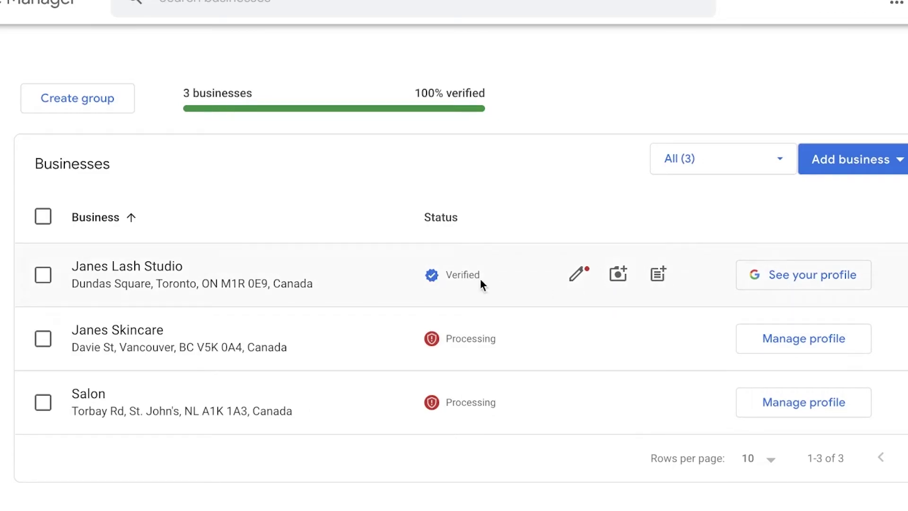
View Janes Lash Studio's verified profile on Google Search and scroll through its results.
click(804, 275)
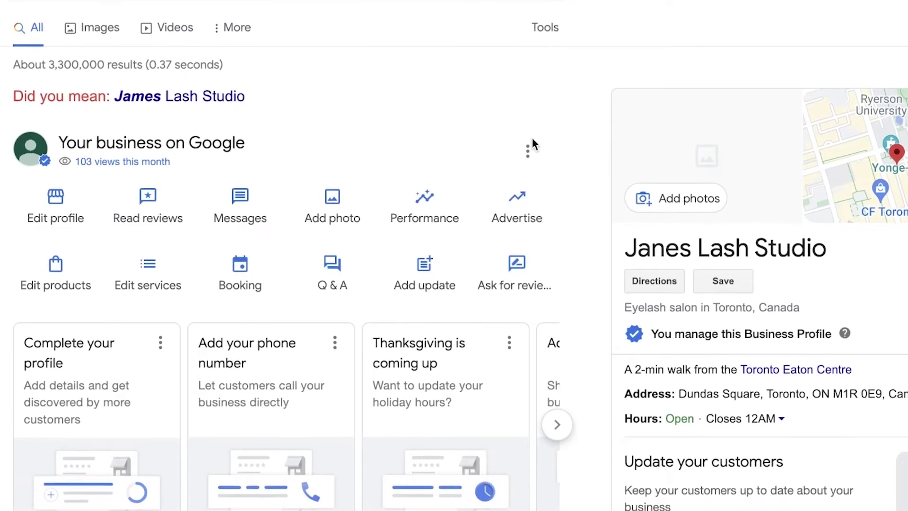
scroll(794, 268, down, 5)
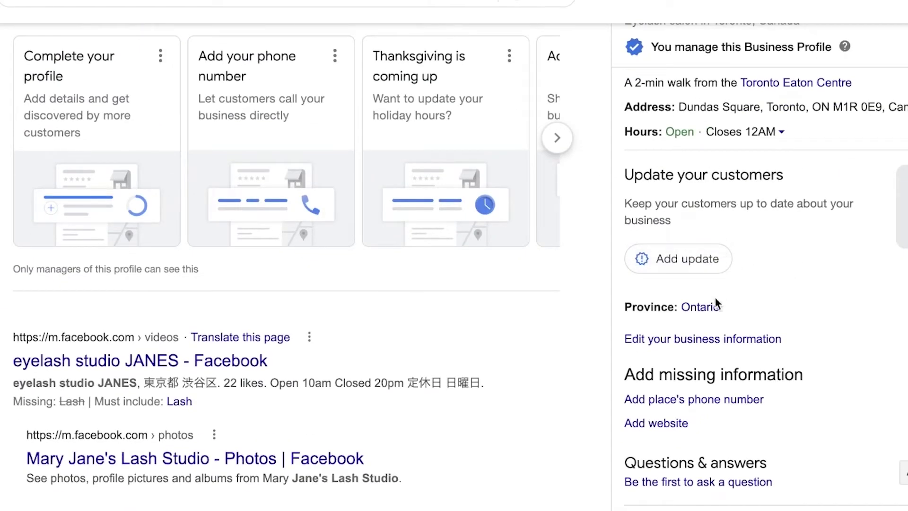
scroll(335, 14, up, 1)
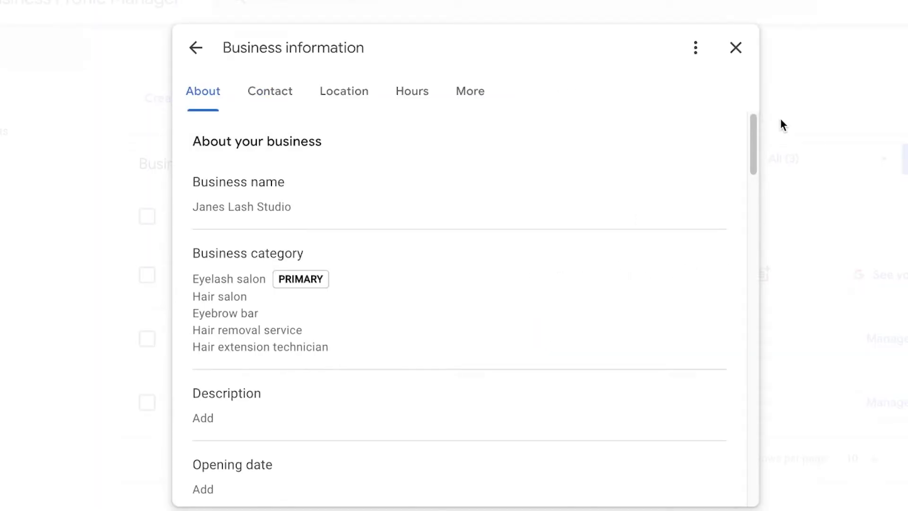
Browse Janes Lash Studio's Business information, then close the panel to reach the businesses list.
scroll(663, 170, down, 1)
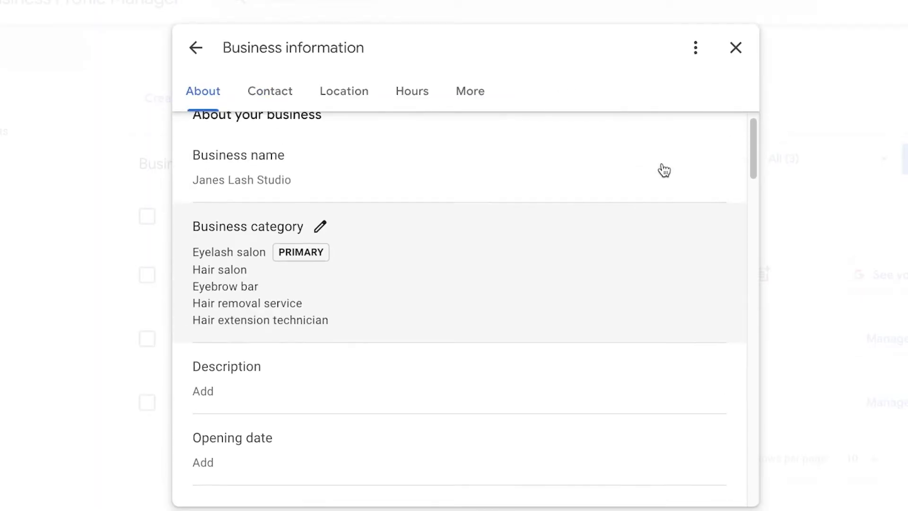
scroll(664, 171, down, 10)
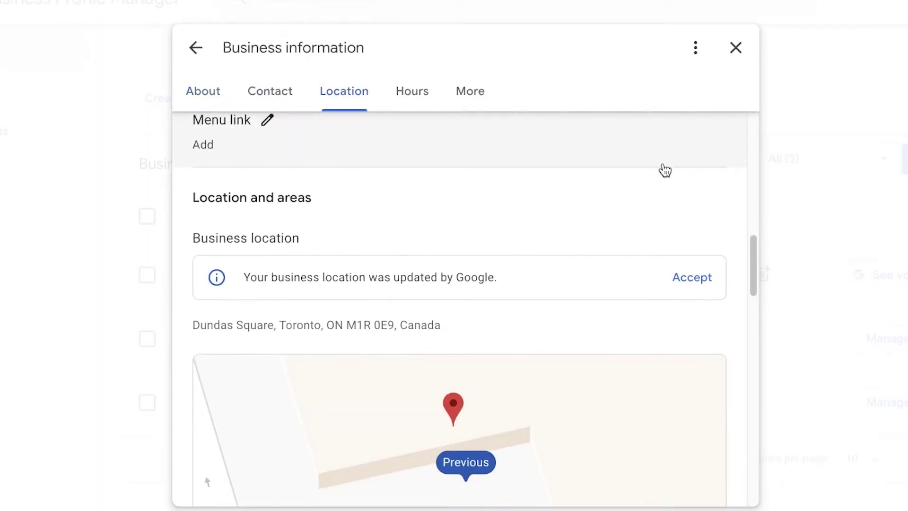
scroll(664, 170, up, 4)
scroll(665, 170, down, 8)
scroll(664, 172, down, 10)
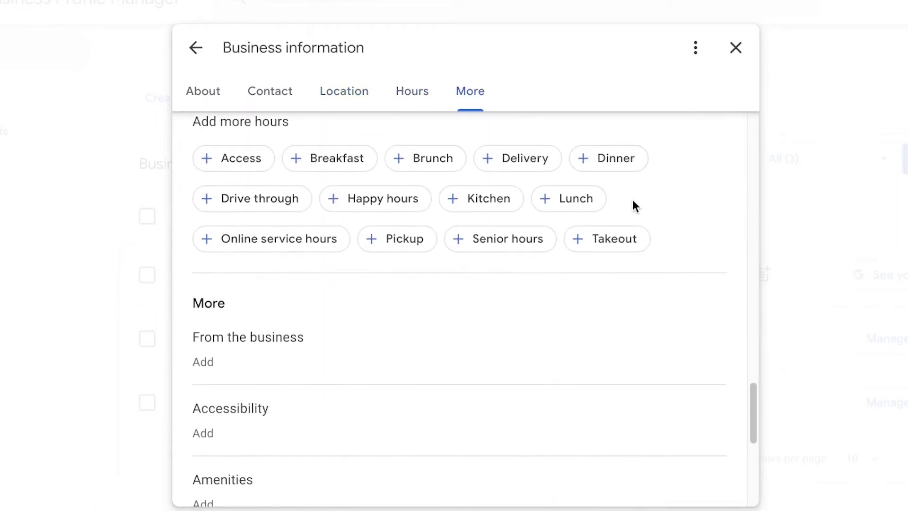
scroll(632, 206, up, 15)
click(736, 47)
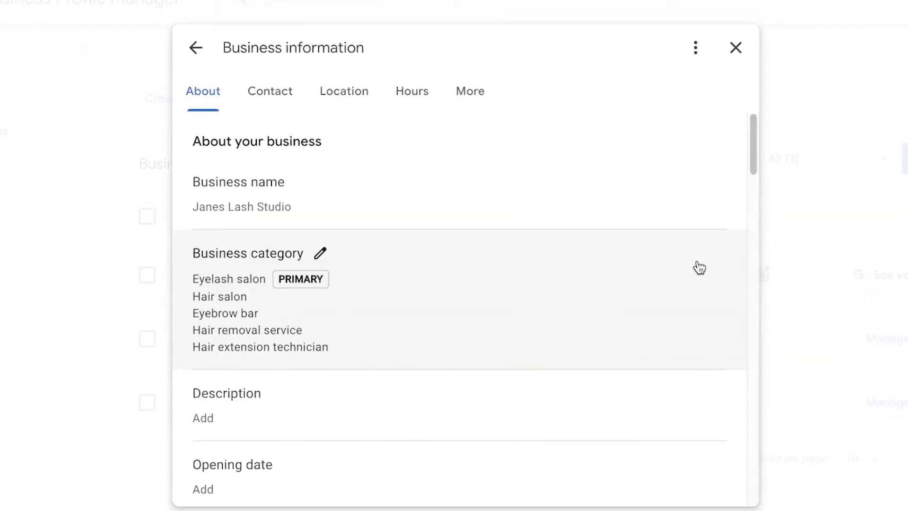
scroll(690, 262, down, 15)
scroll(689, 264, down, 5)
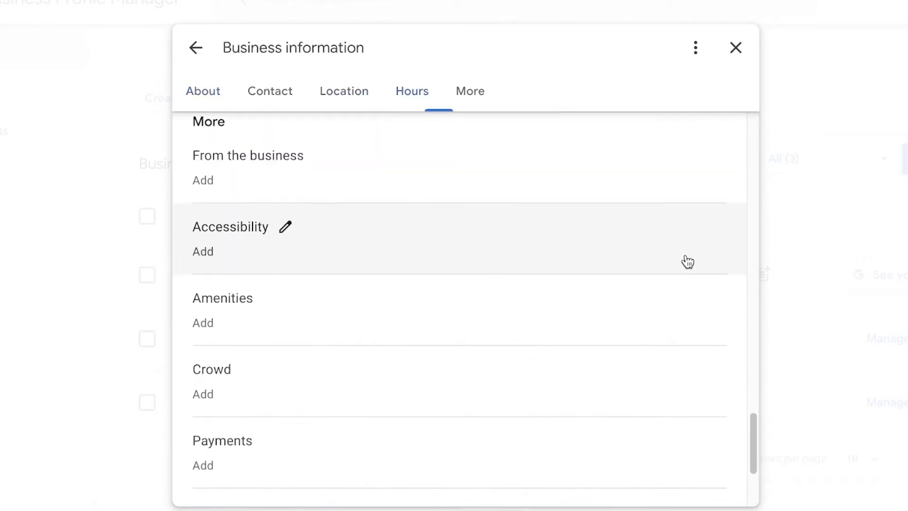
click(736, 47)
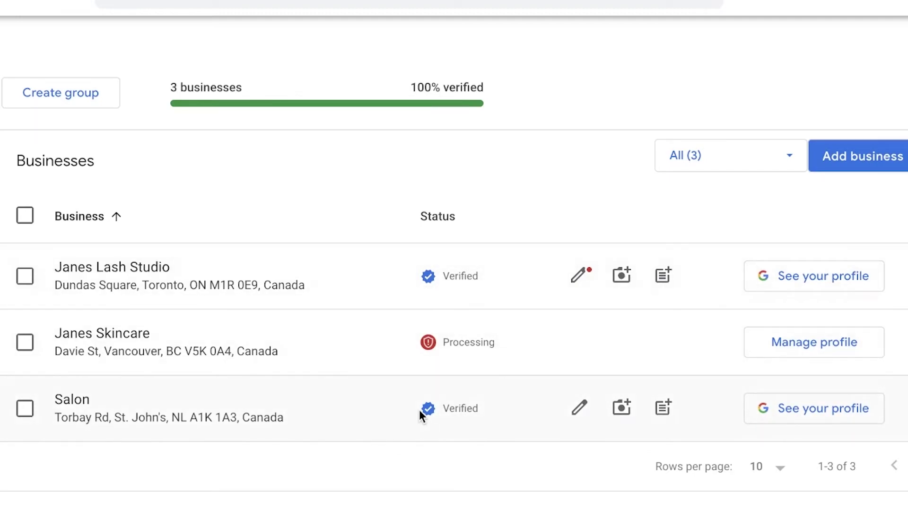
click(75, 402)
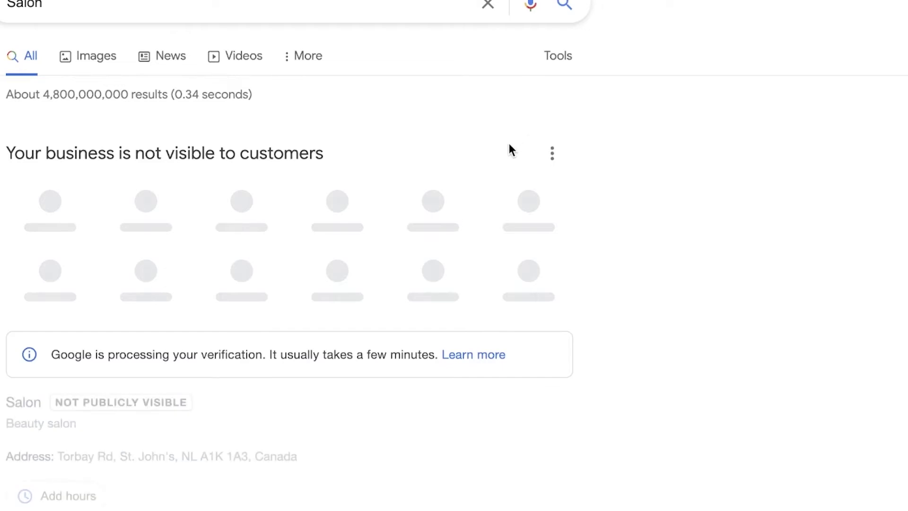
scroll(481, 157, down, 3)
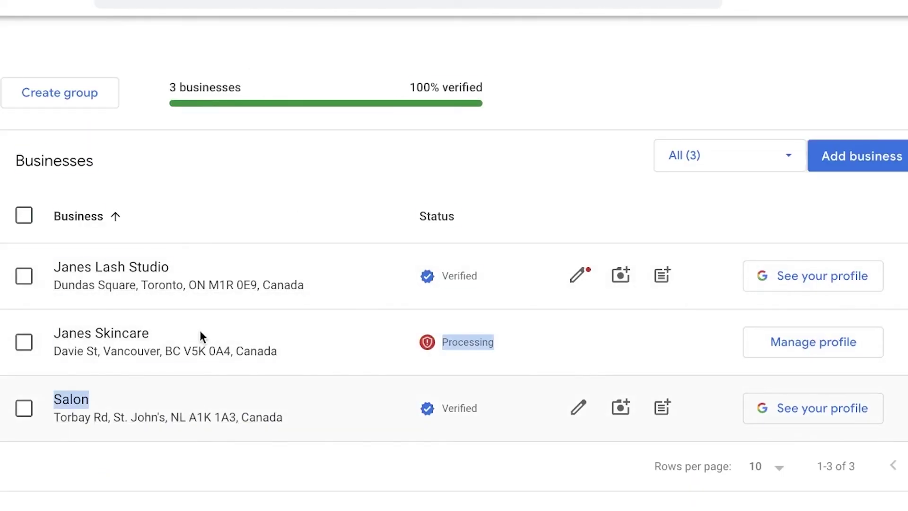
click(93, 423)
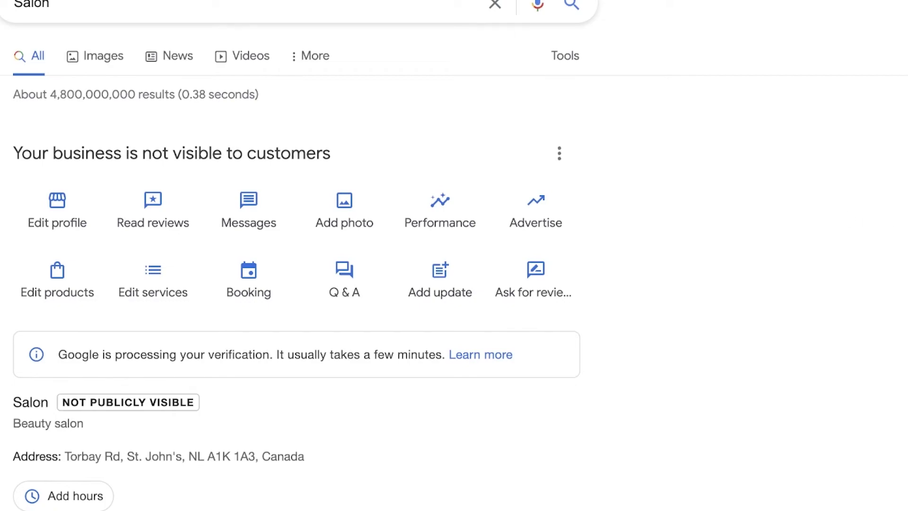
key(F5)
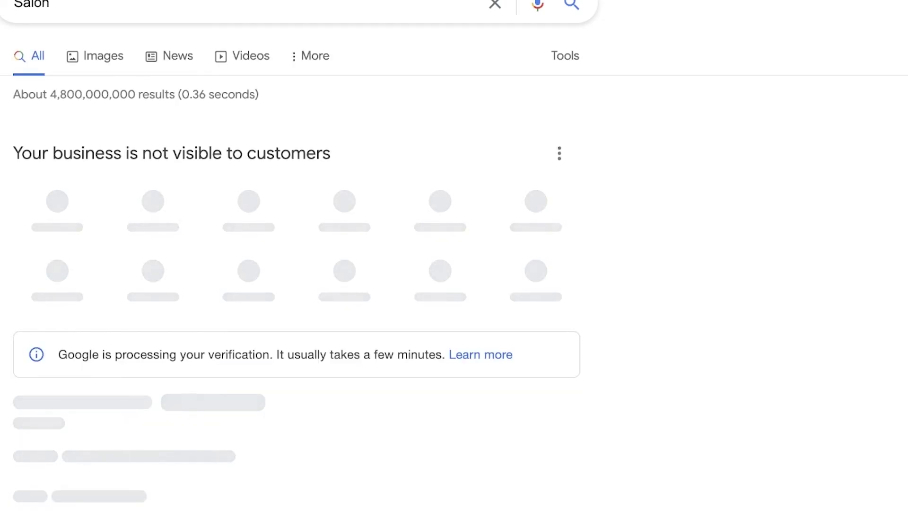